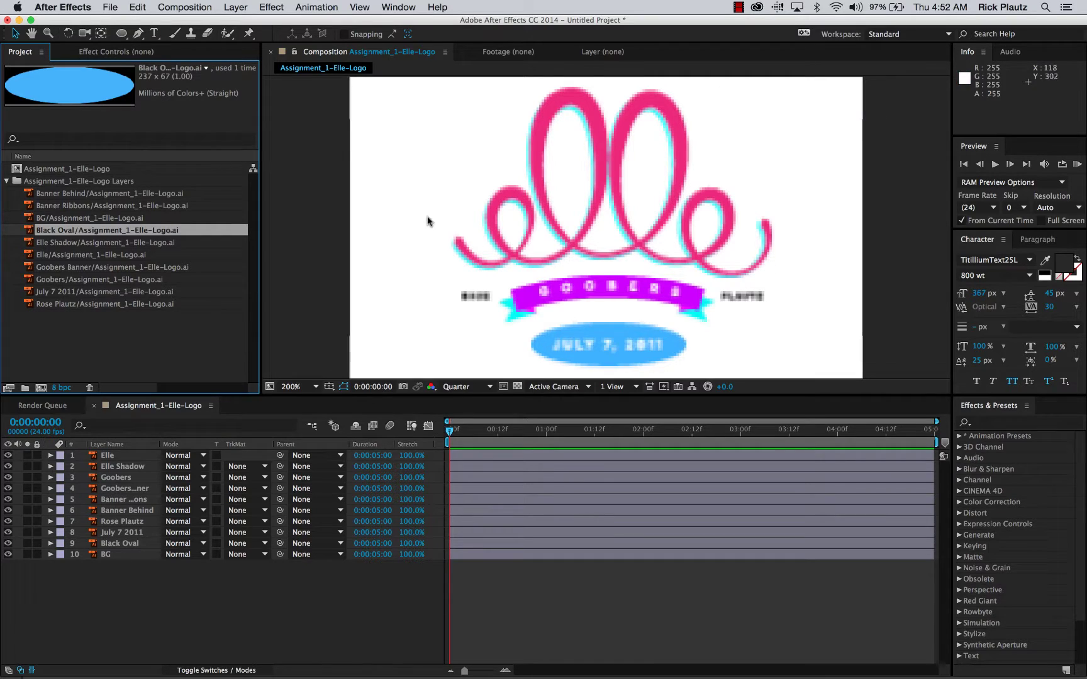
# Step: Switch the viewer's preview resolution from Quarter to Full
pyautogui.click(491, 388)
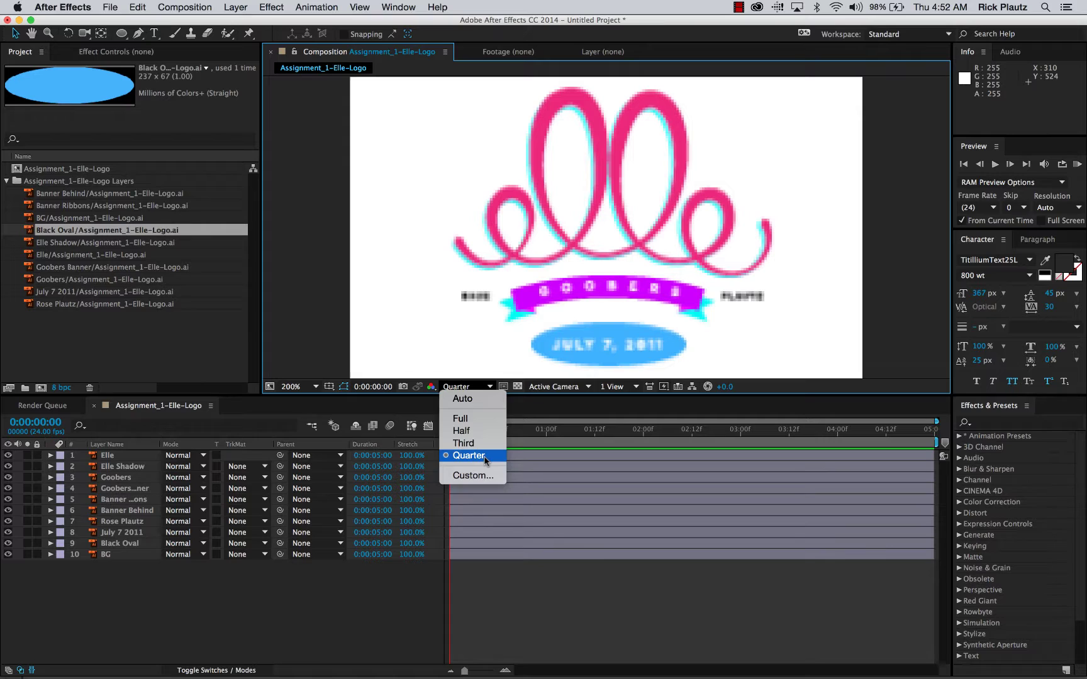
pyautogui.click(483, 419)
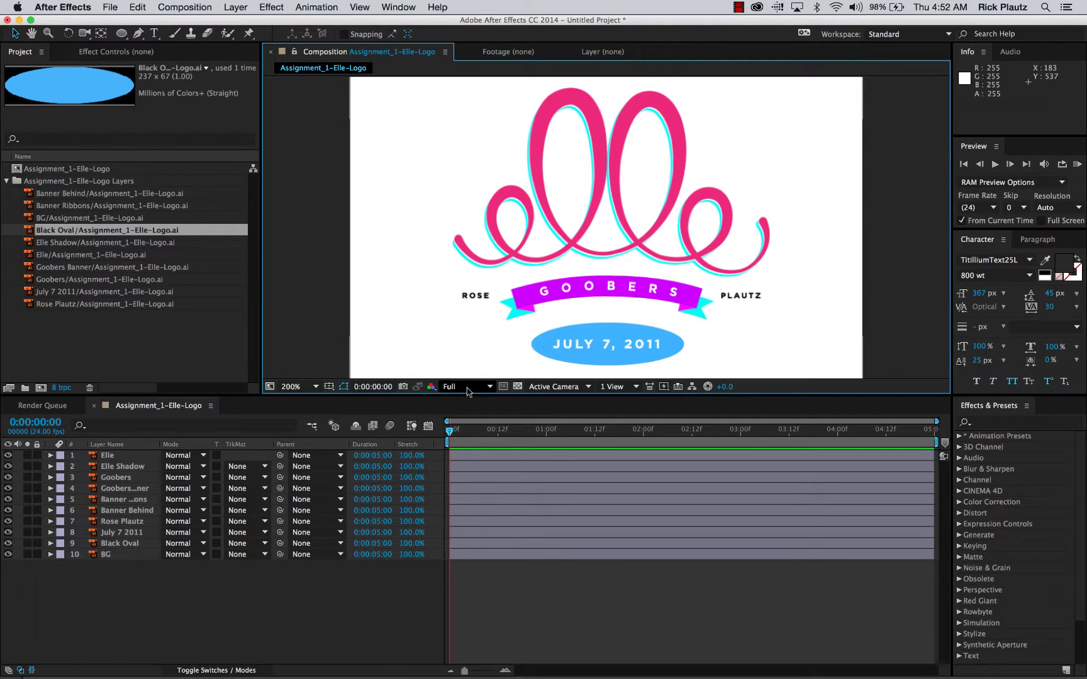
pyautogui.click(468, 390)
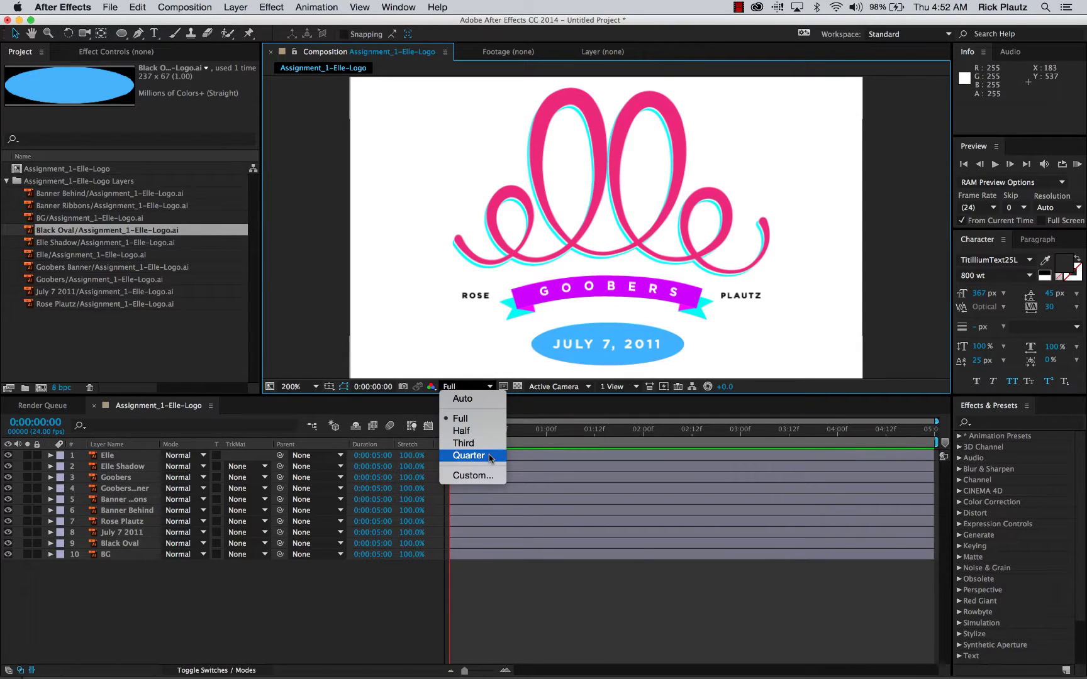
pyautogui.click(572, 606)
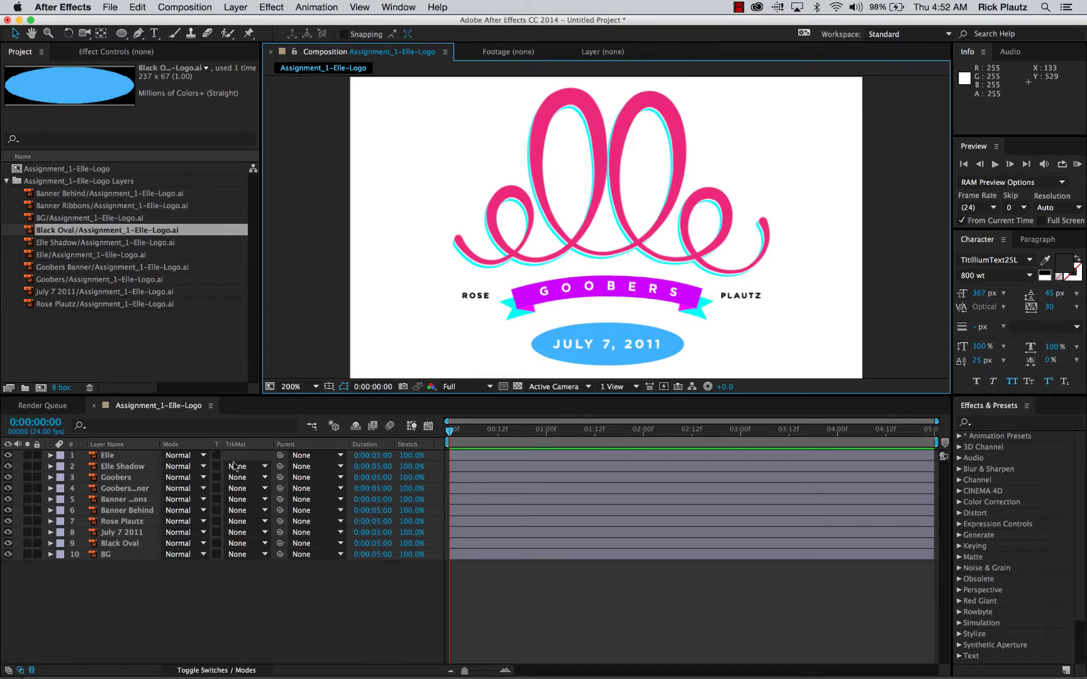
# Step: Solo the Elle layer and scale it up to 1285% to expose its blurry edges
pyautogui.click(124, 457)
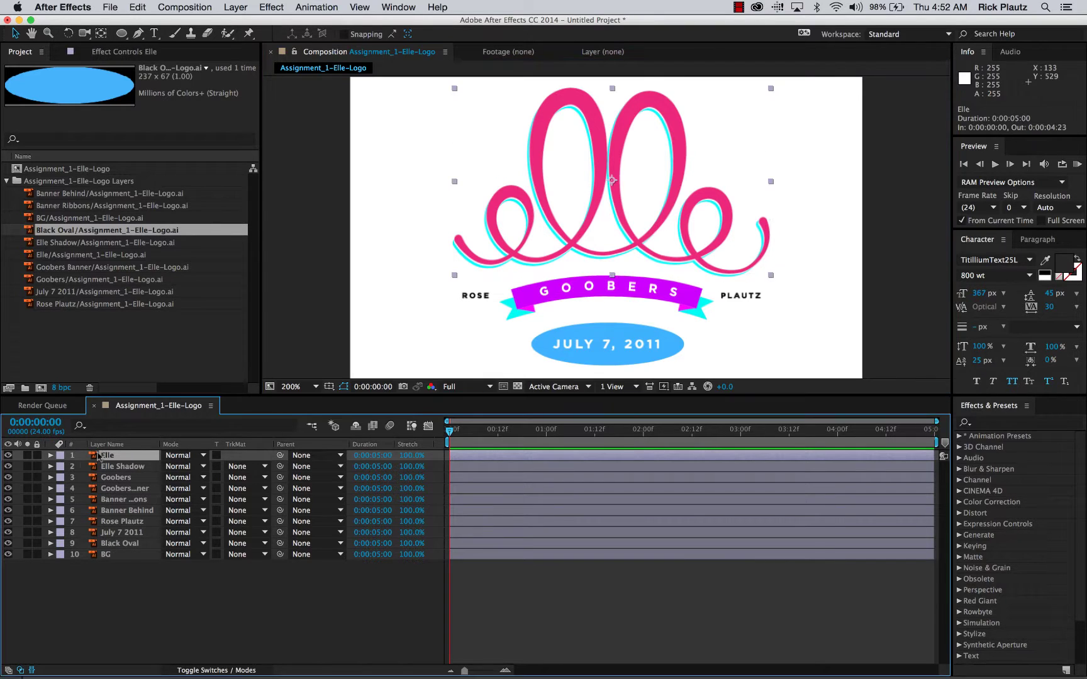
pyautogui.click(27, 456)
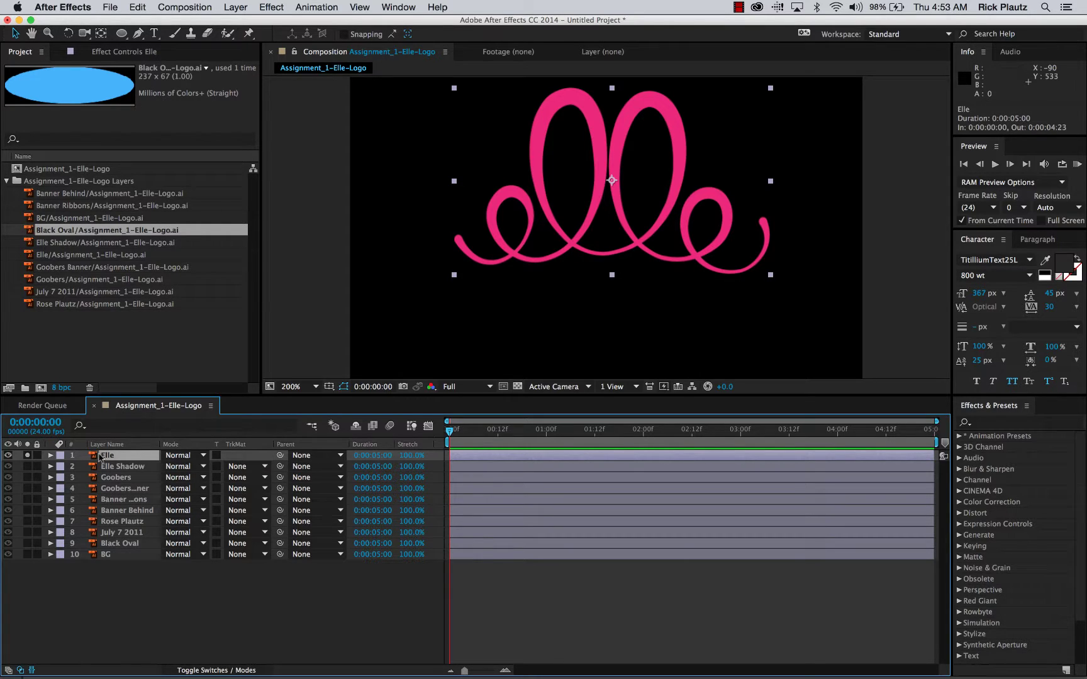
pyautogui.click(50, 455)
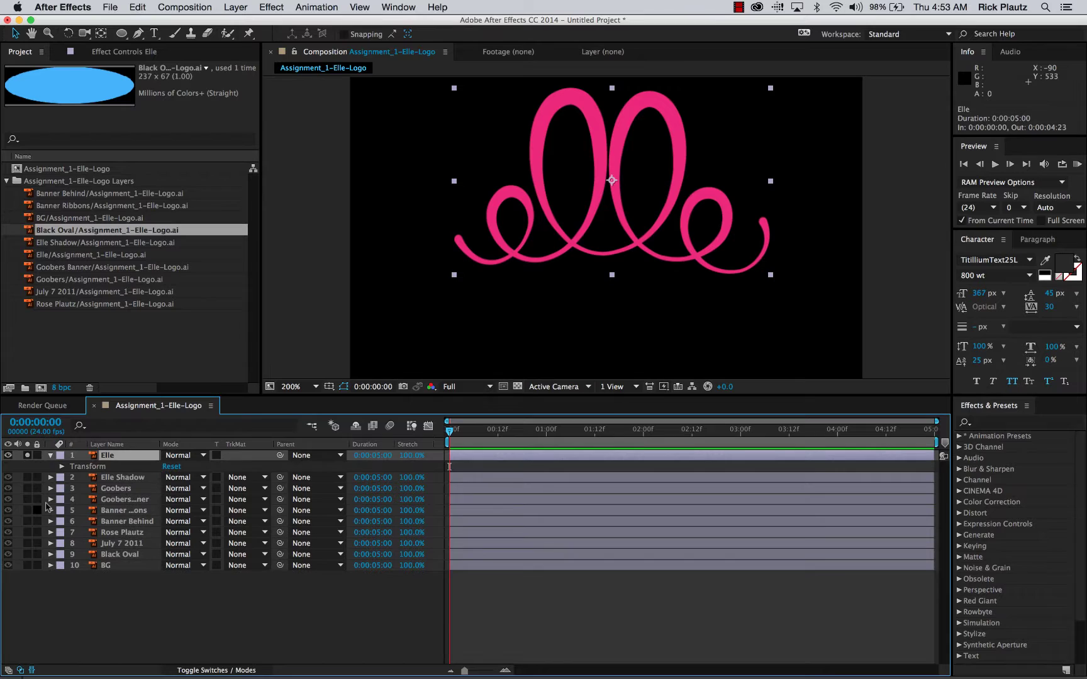
pyautogui.click(61, 466)
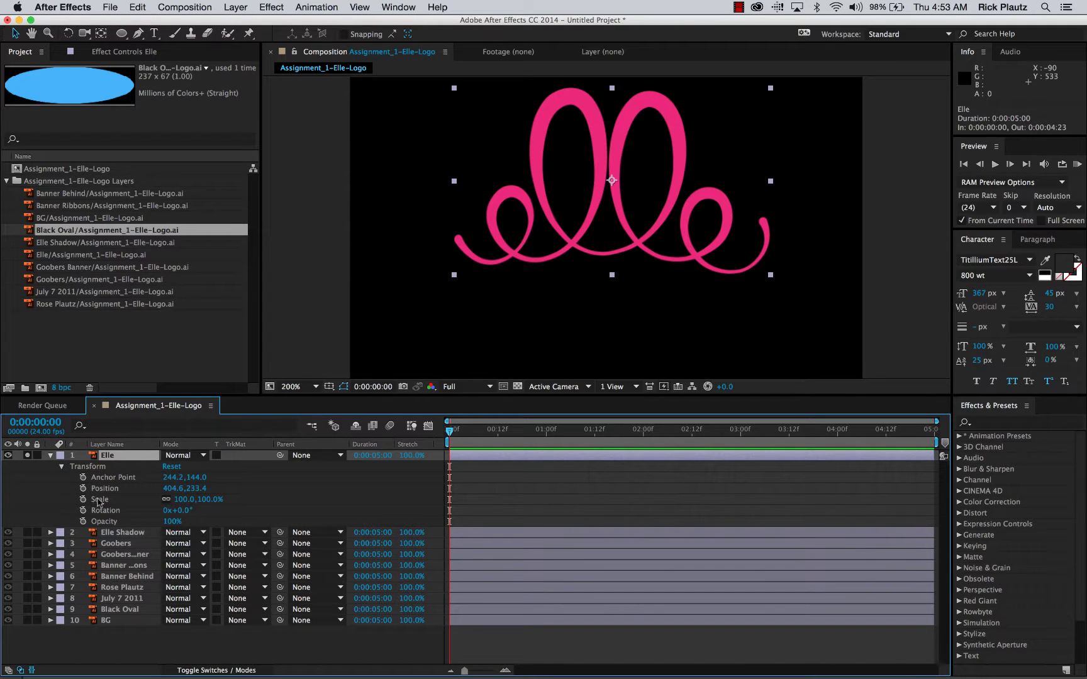
pyautogui.moveTo(180, 500); pyautogui.dragTo(601, 231)
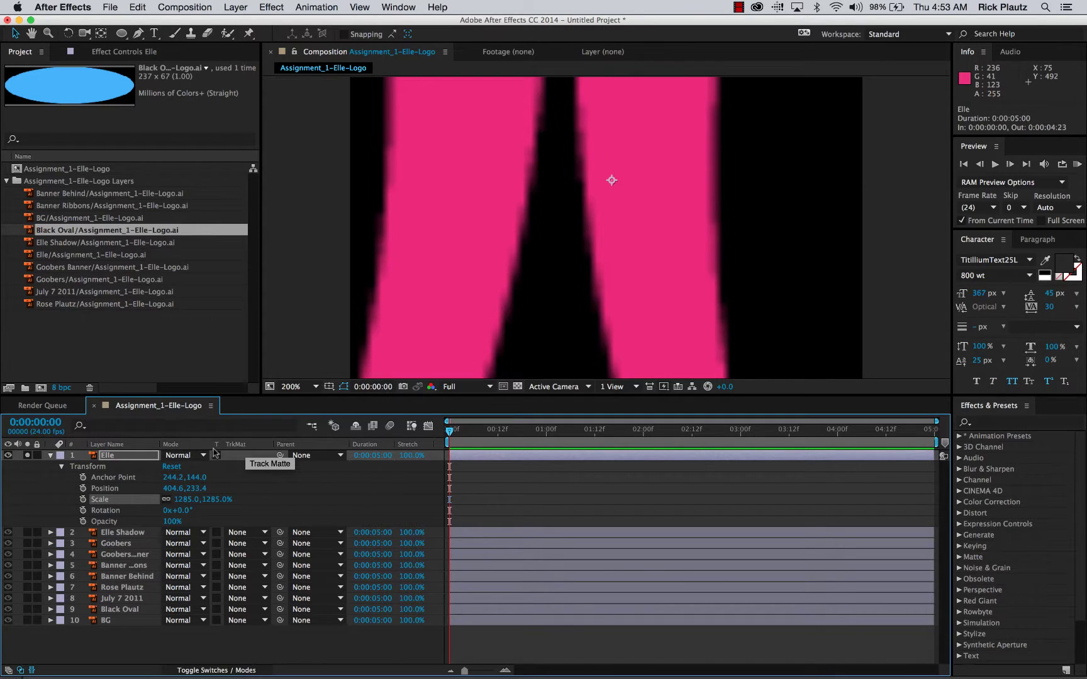
# Step: Show the Switches column and turn on Elle's Collapse Transformations (continuous rasterize) switch
pyautogui.rightClick(238, 446)
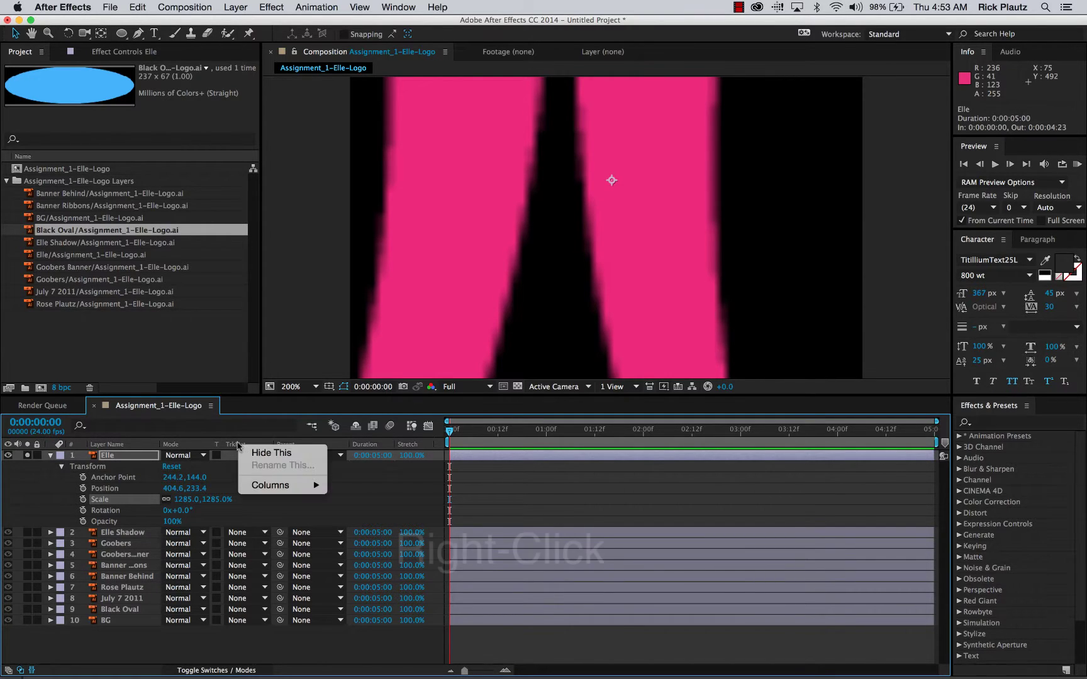
pyautogui.moveTo(296, 481)
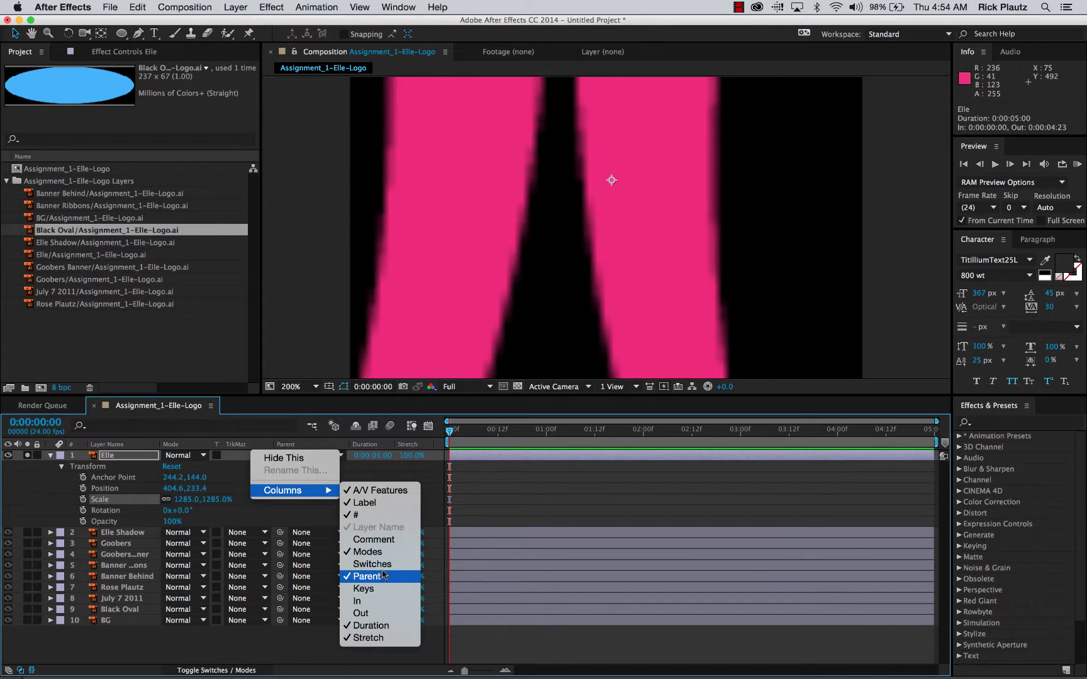
pyautogui.click(365, 560)
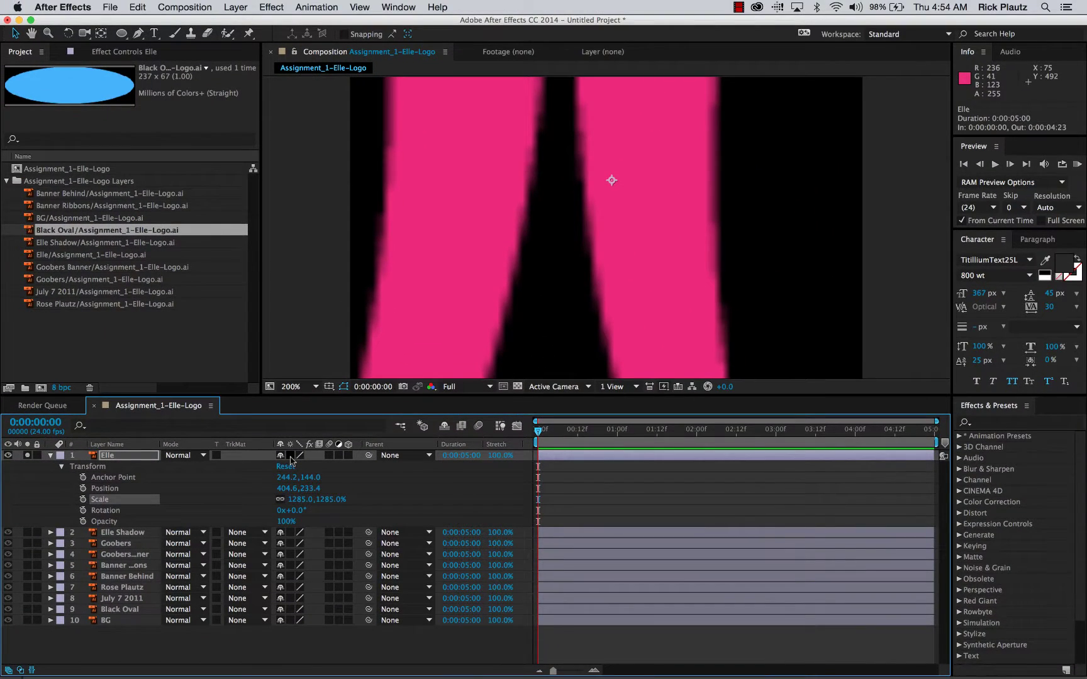
pyautogui.click(290, 457)
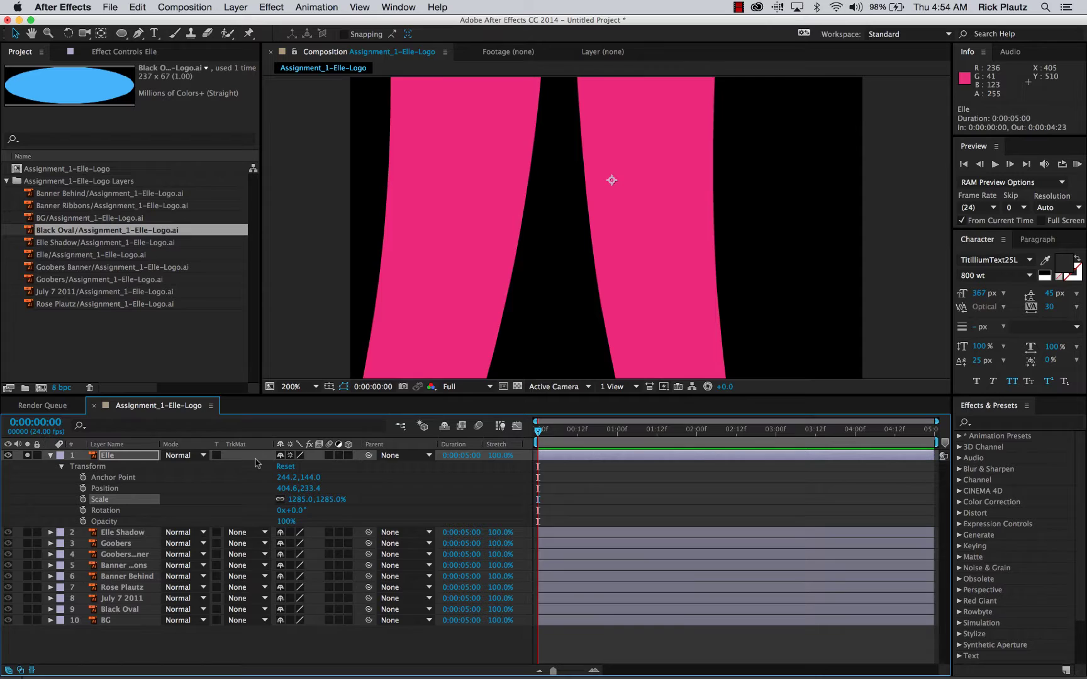
# Step: Scale Elle far up to check its sharpness, then reset its Scale to 100%
pyautogui.moveTo(299, 500); pyautogui.dragTo(1030, 449)
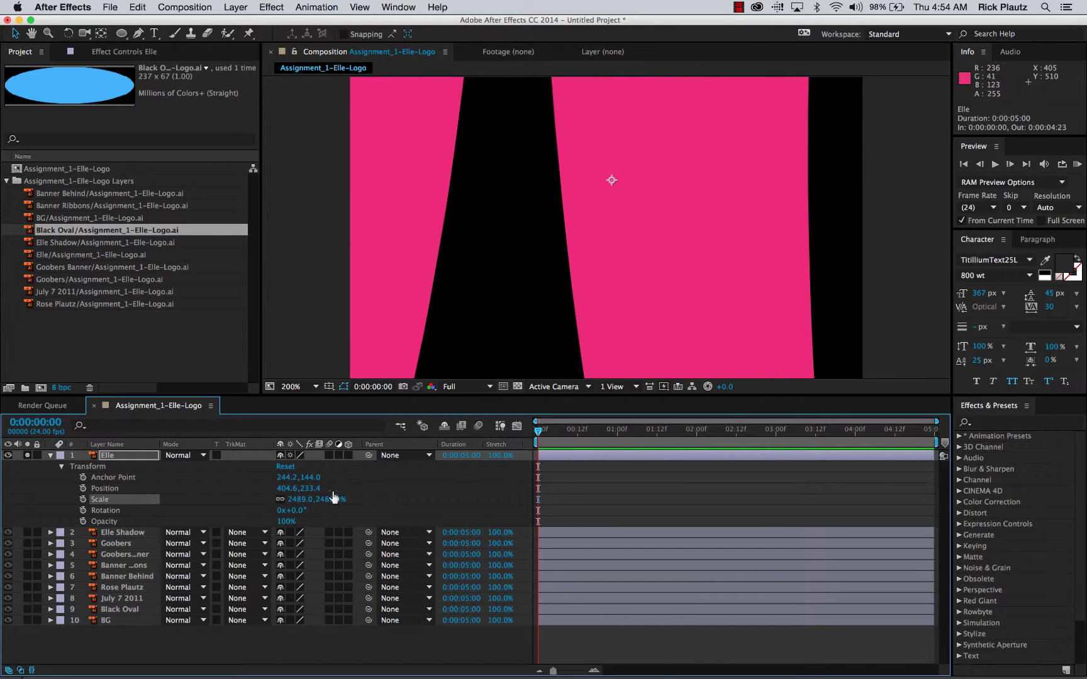
pyautogui.moveTo(317, 499); pyautogui.dragTo(609, 479)
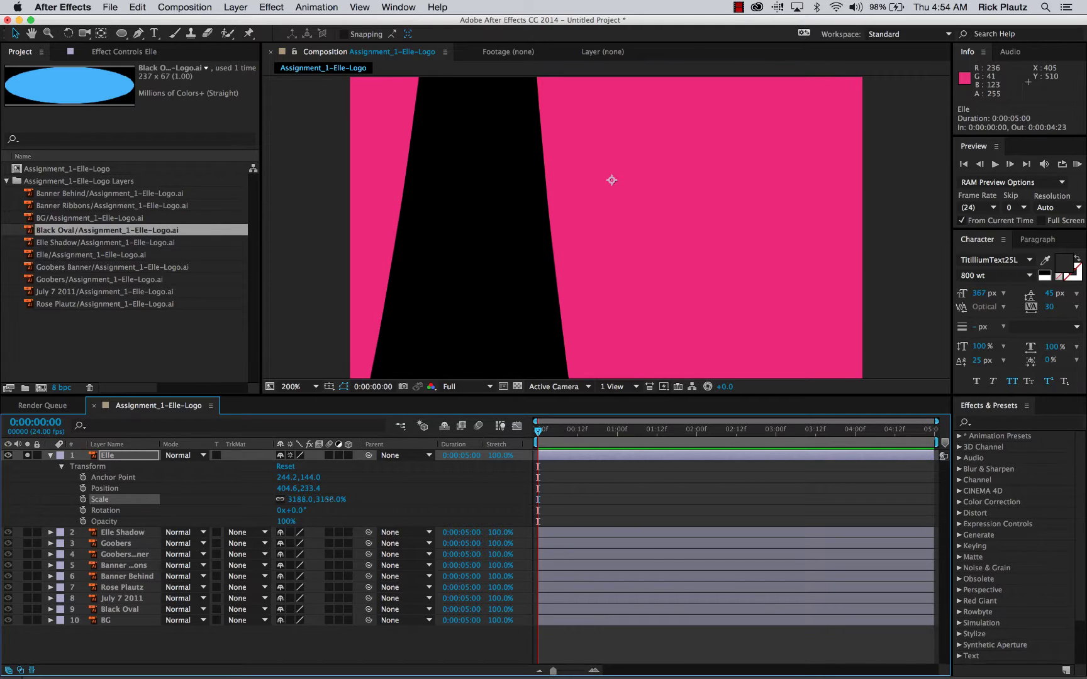
pyautogui.click(331, 500)
pyautogui.write('100')
pyautogui.press('Return')
# Step: Restore Elle's Scale to 100%, continuously rasterize layers 2–5, and unsolo Elle
pyautogui.click(376, 505)
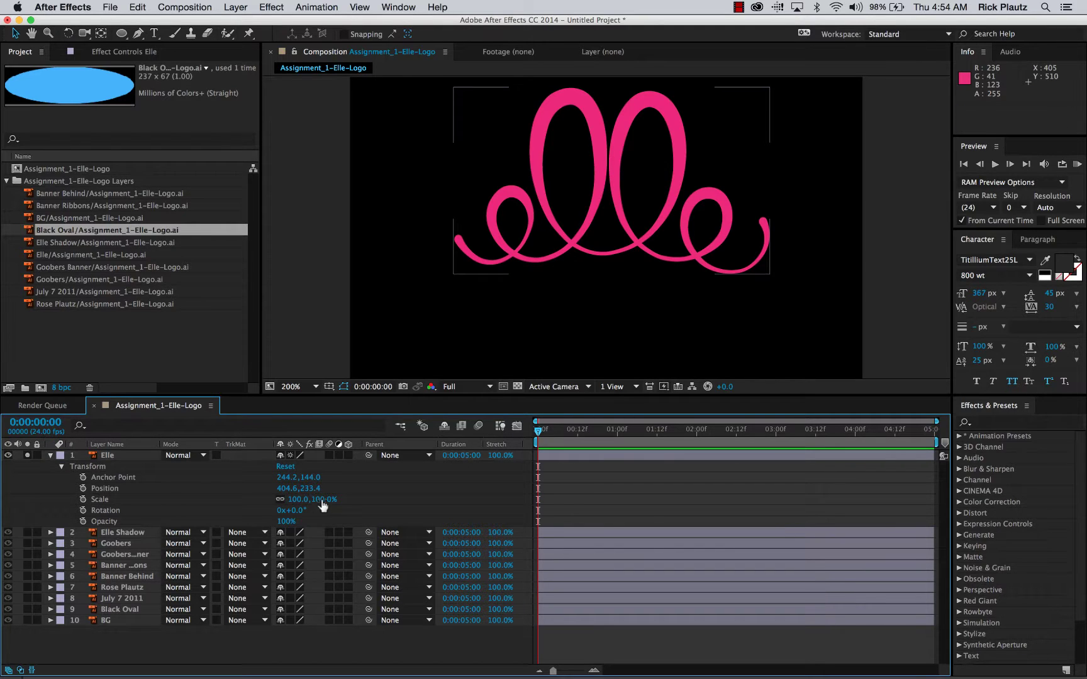
pyautogui.moveTo(320, 498); pyautogui.dragTo(329, 499)
pyautogui.click(327, 500)
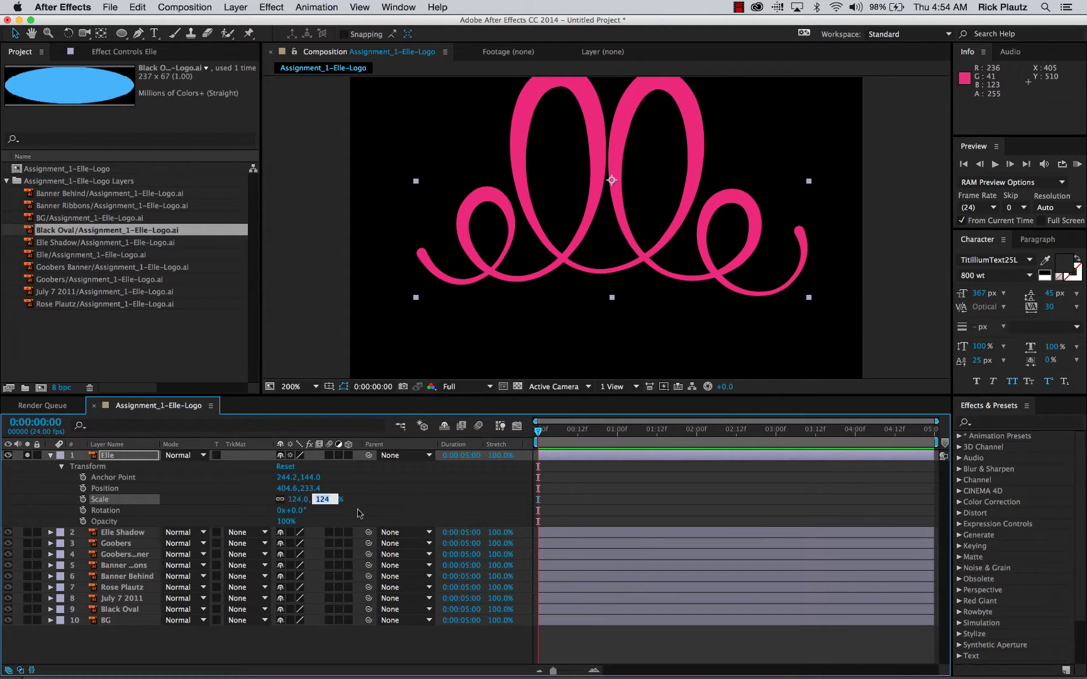
pyautogui.write('100')
pyautogui.press('Return')
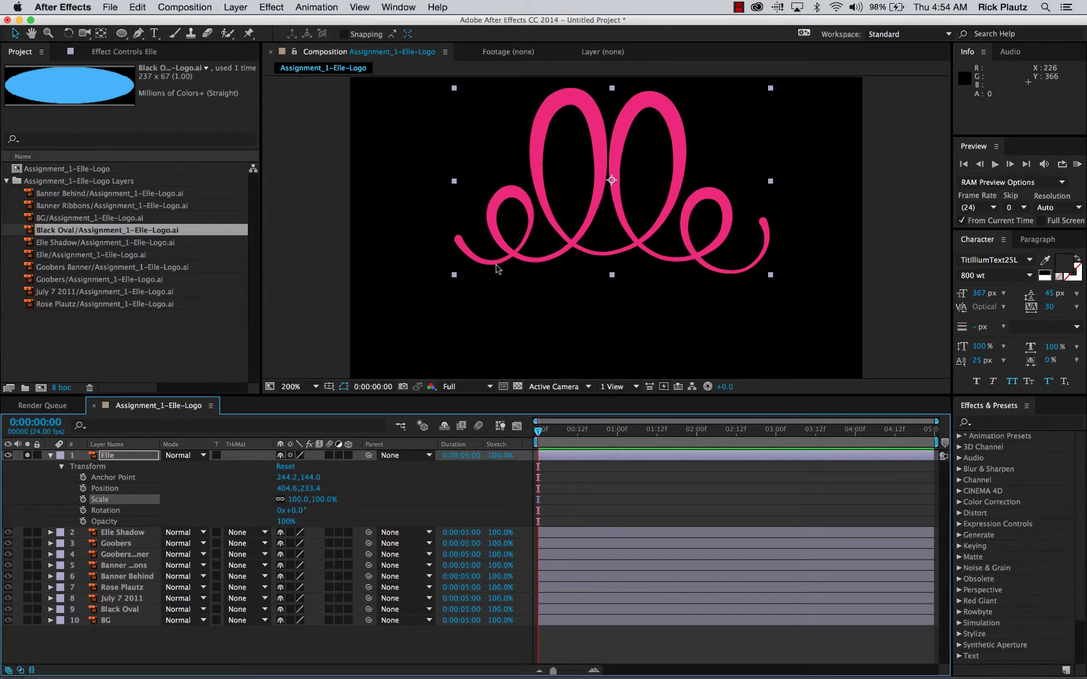
pyautogui.moveTo(295, 535); pyautogui.dragTo(293, 622)
pyautogui.click(27, 455)
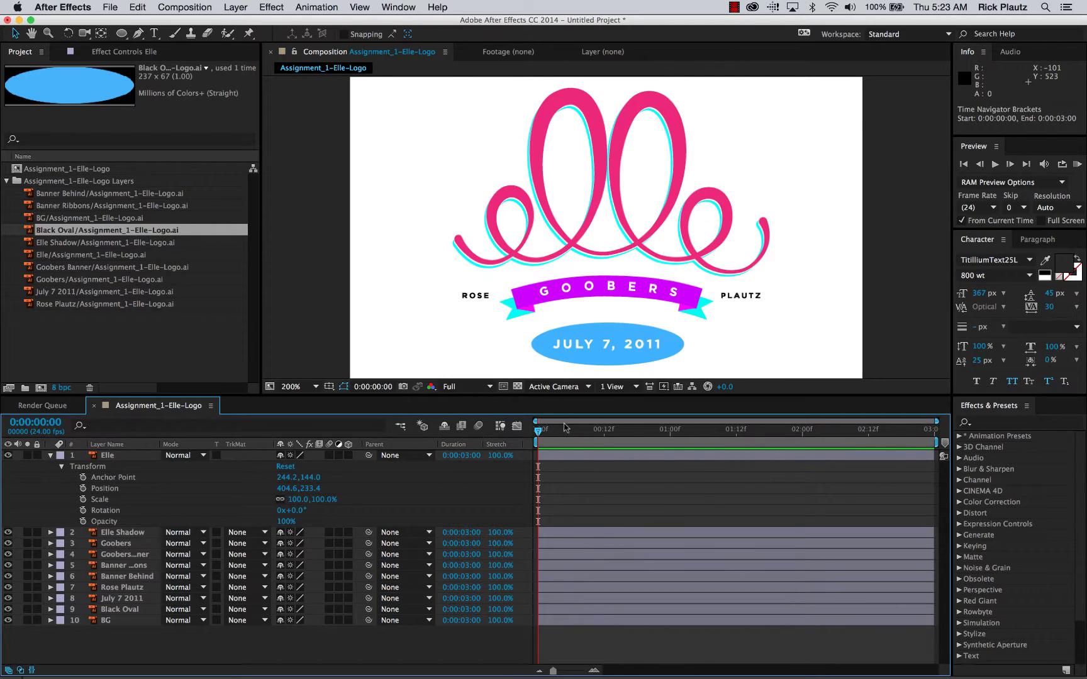
# Step: Open Composition Settings for Assignment_1-Elle-Logo, keeping the frame rate at 24 fps
pyautogui.click(195, 11)
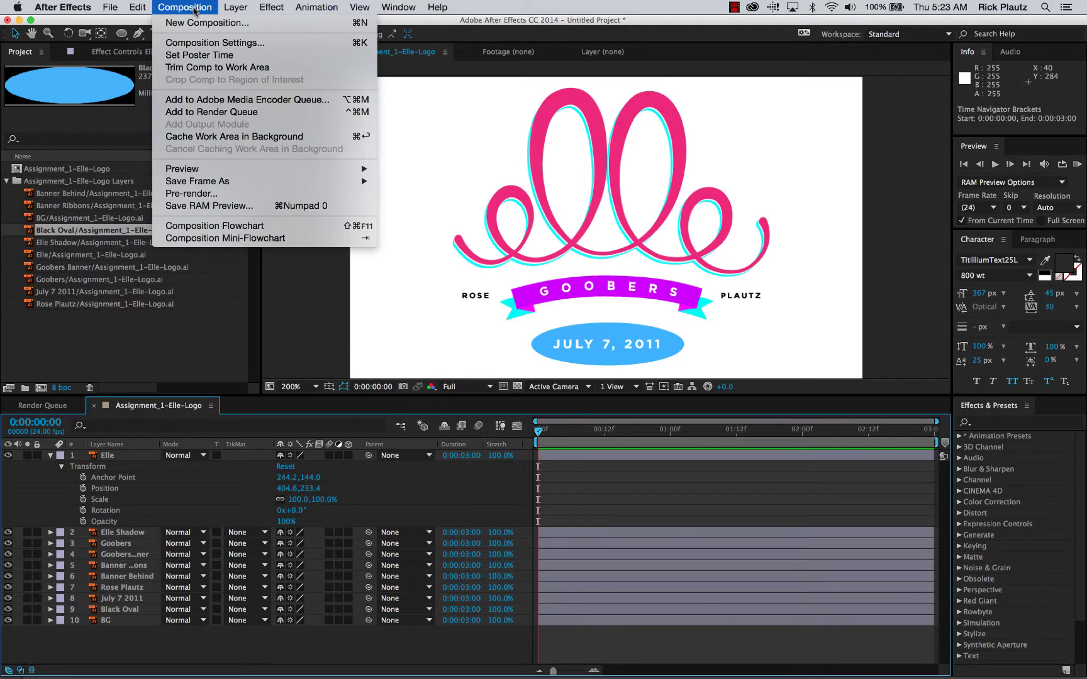
pyautogui.click(223, 44)
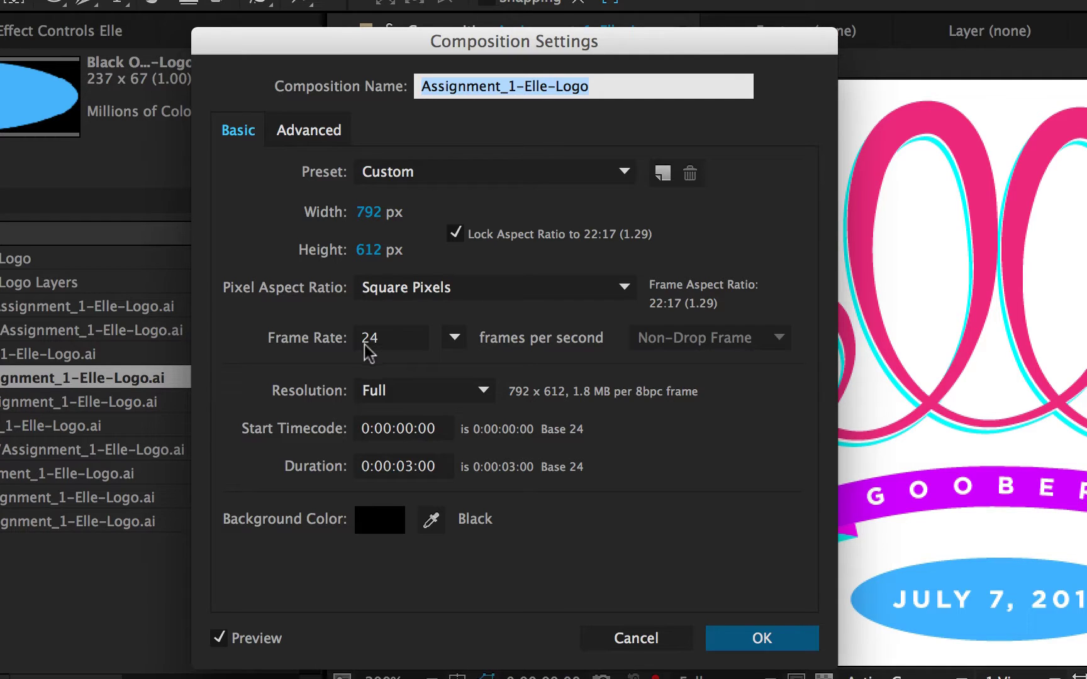
pyautogui.click(453, 340)
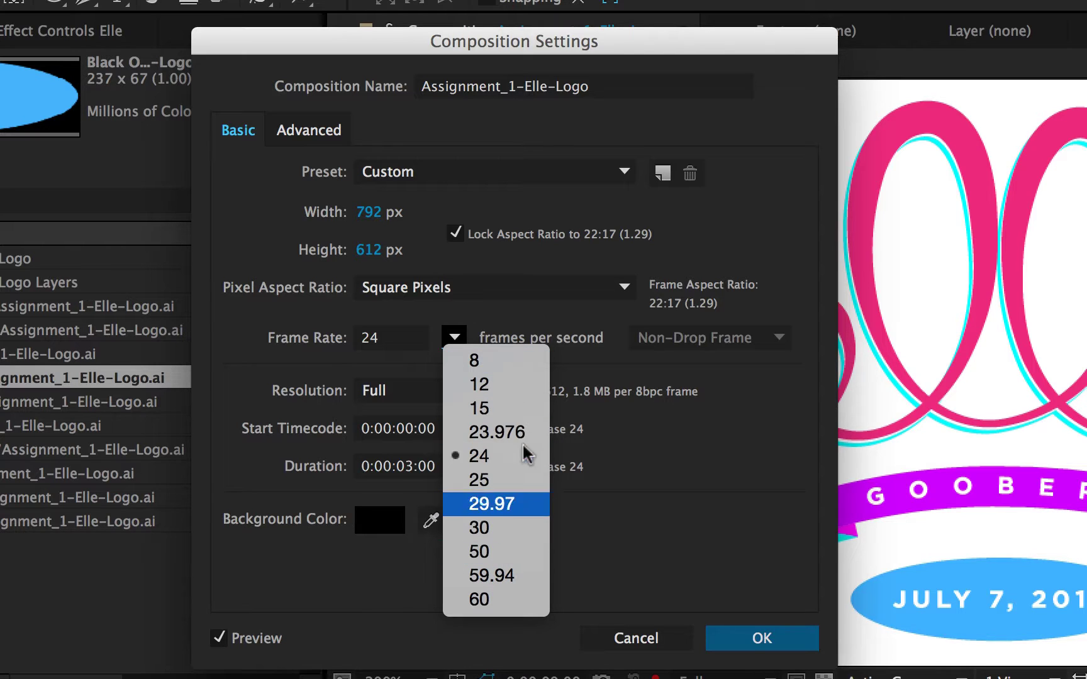
pyautogui.click(504, 459)
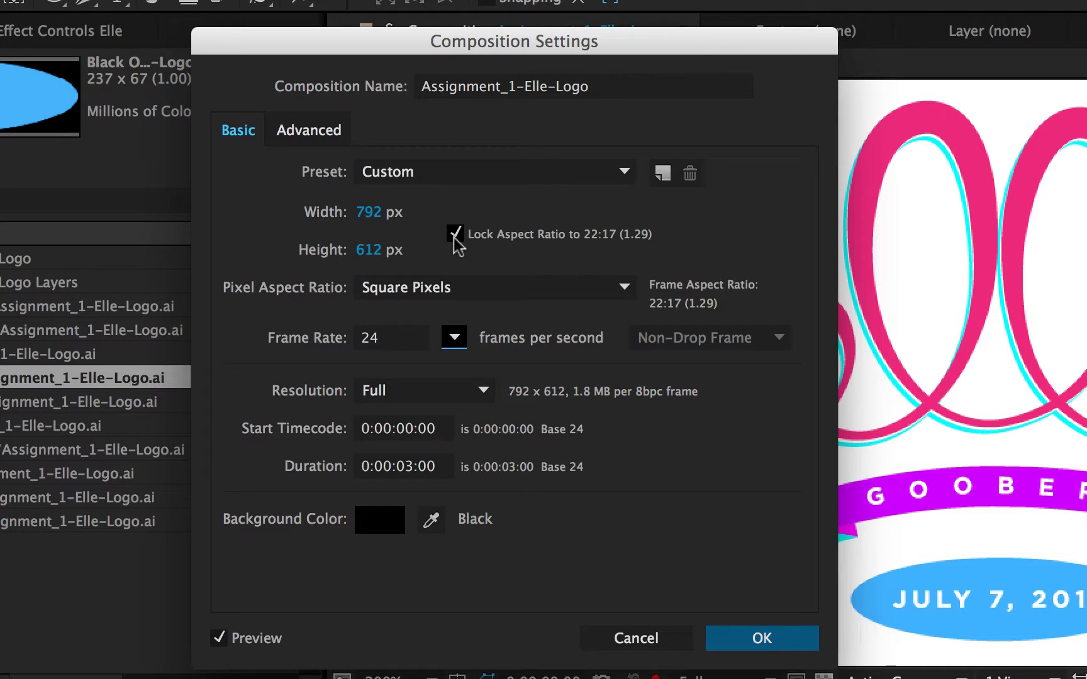
# Step: Unlock the aspect ratio and set the composition size to 500 x 500 px
pyautogui.click(453, 238)
pyautogui.click(365, 212)
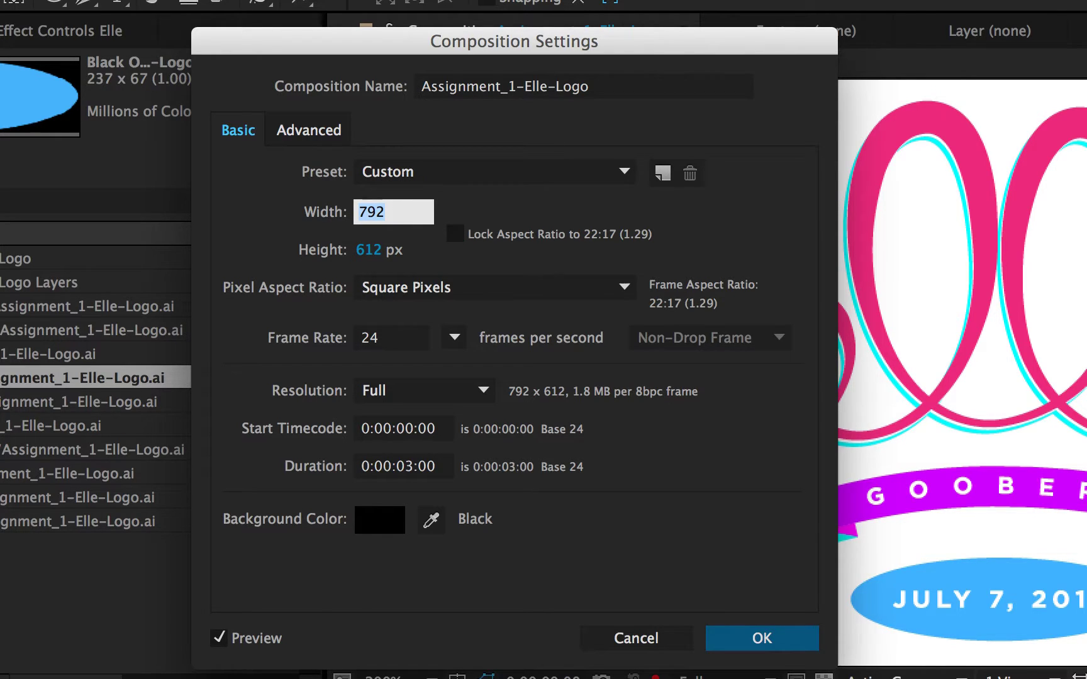
pyautogui.write('500')
pyautogui.press('Tab')
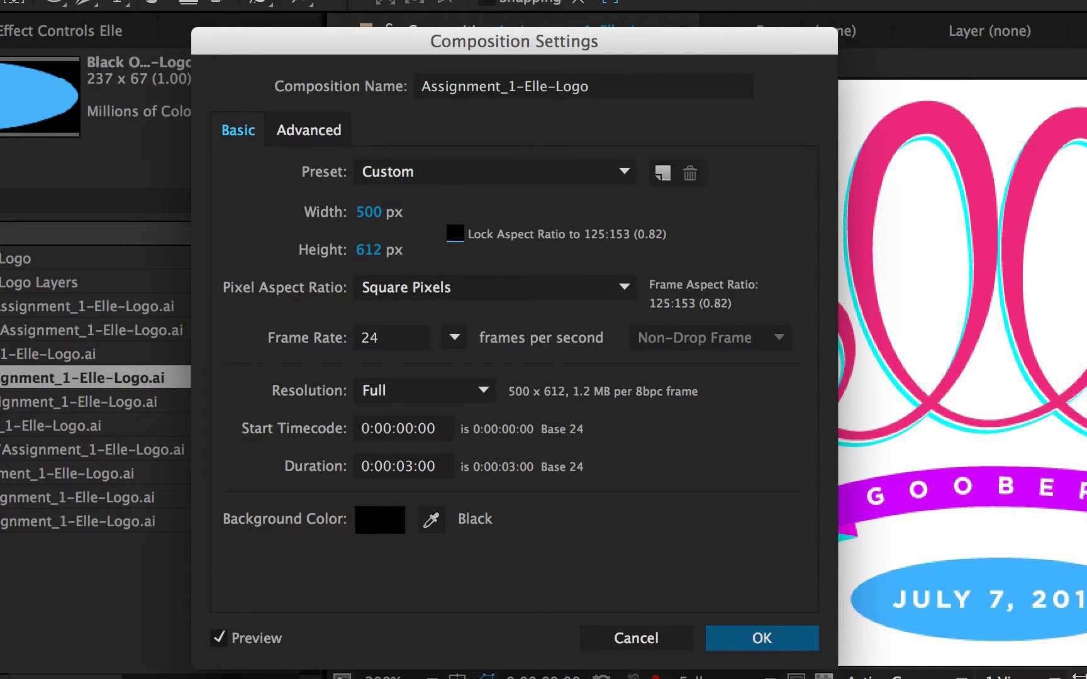
pyautogui.press('Tab')
pyautogui.write('5')
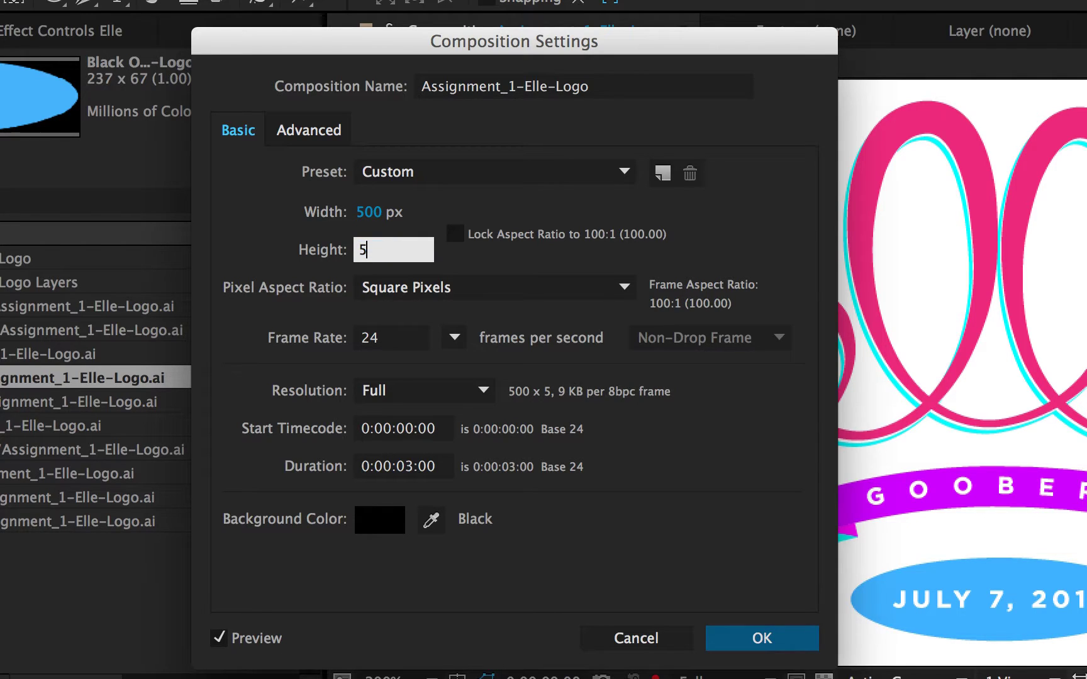
pyautogui.write('00')
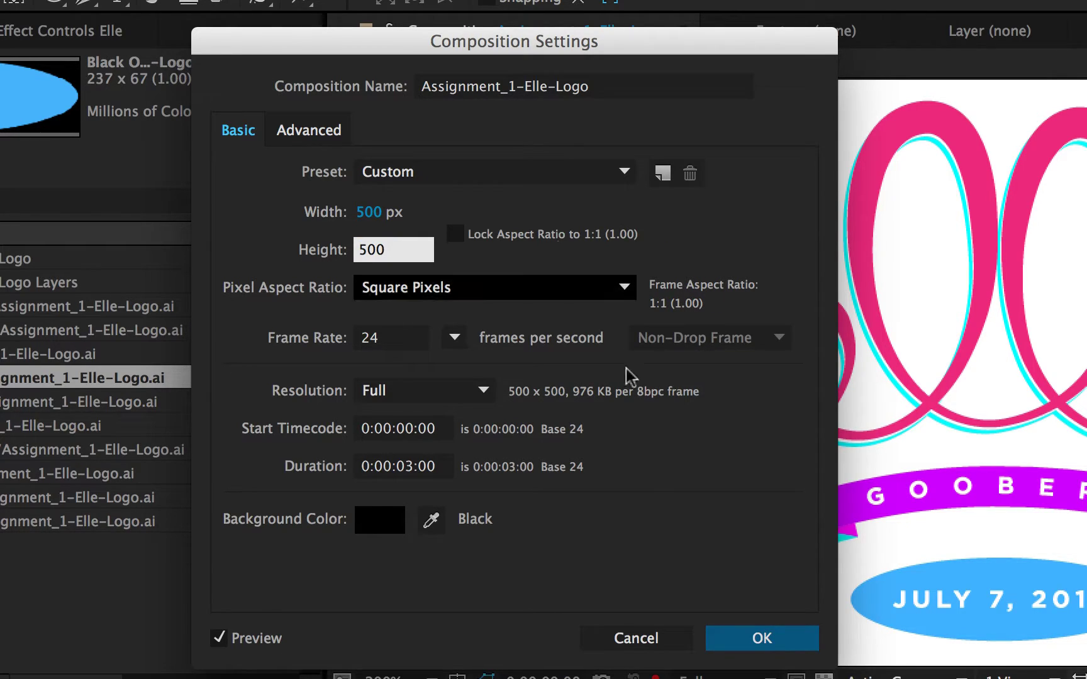
pyautogui.press('Return')
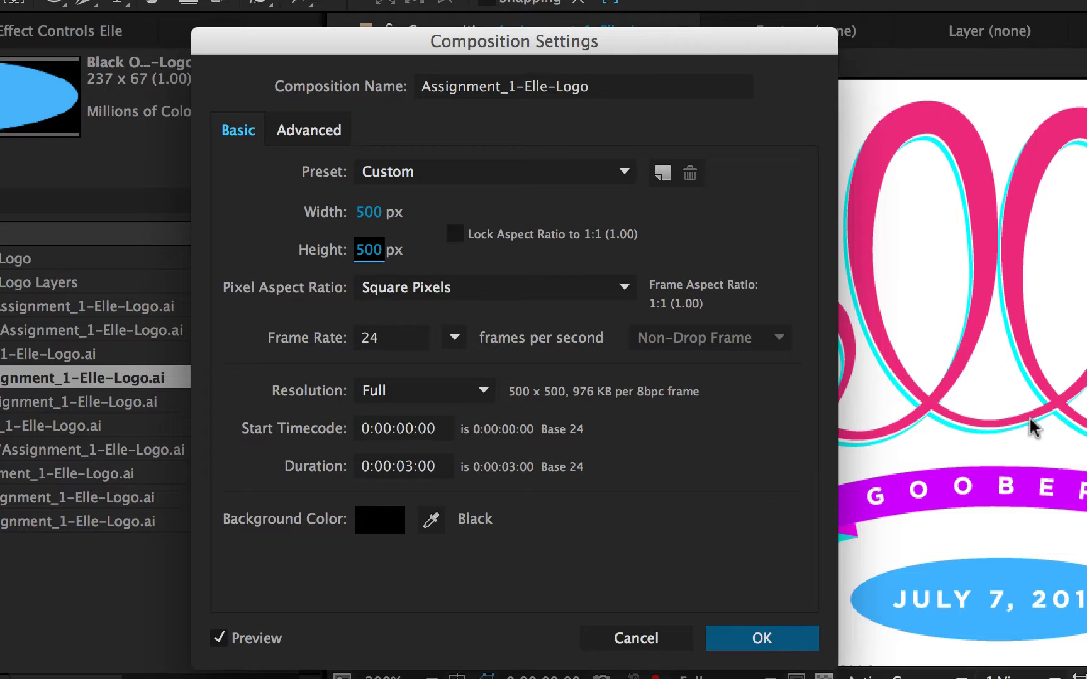
pyautogui.moveTo(619, 51); pyautogui.dragTo(681, 56)
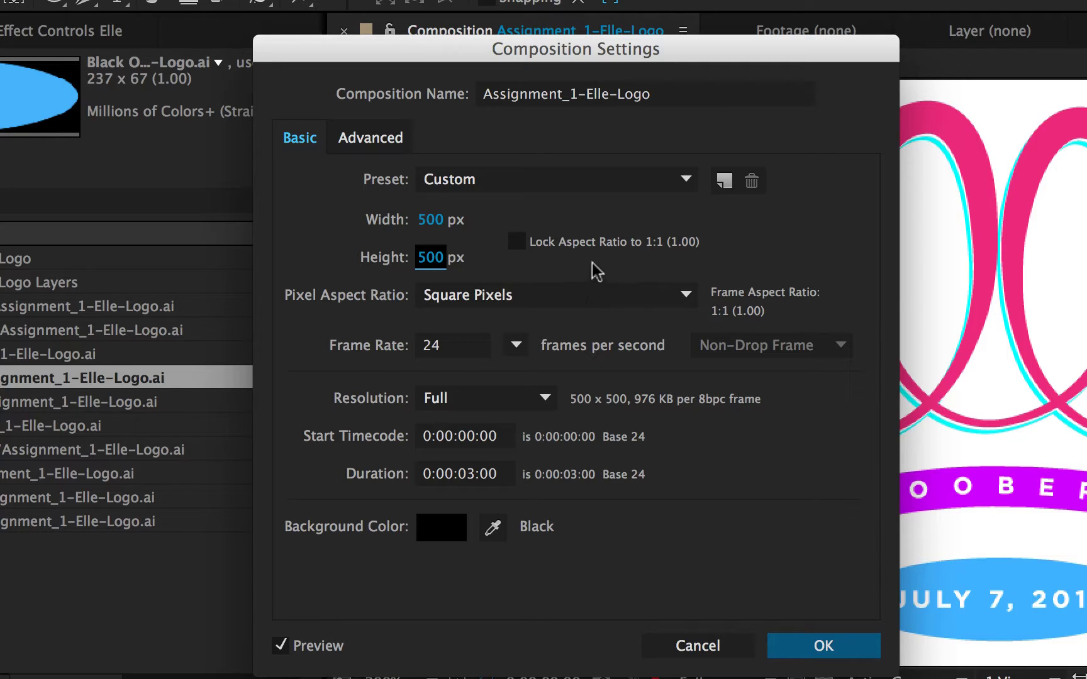
# Step: Change the composition duration from 0:00:03:00 to 0:00:05:00
pyautogui.click(473, 475)
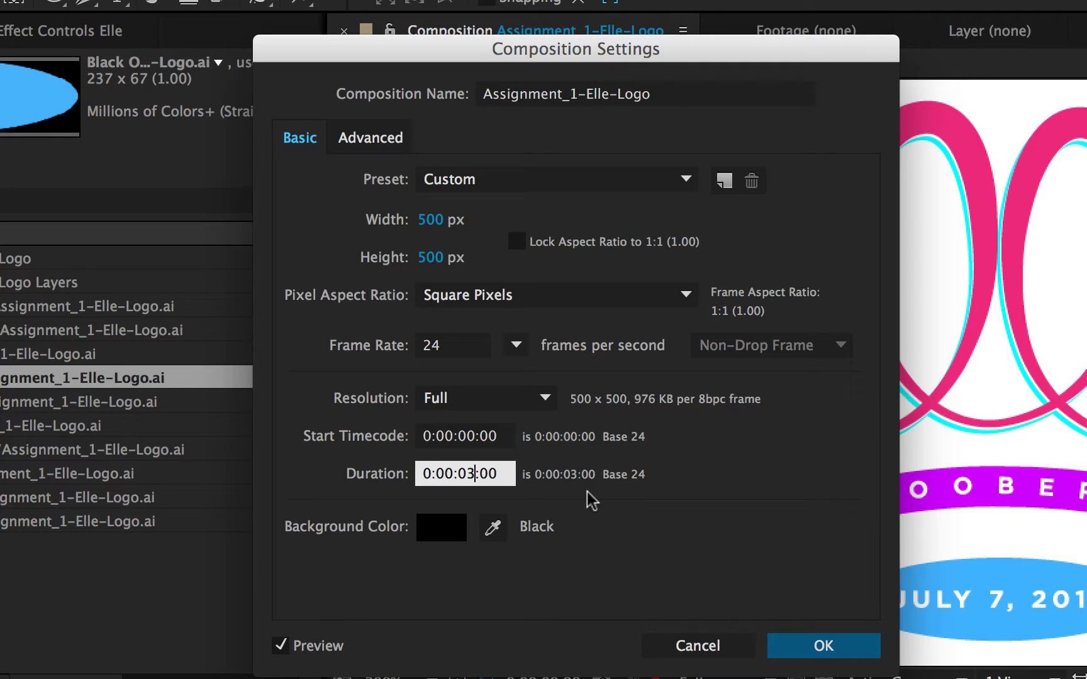
pyautogui.press('BackSpace')
pyautogui.write('5')
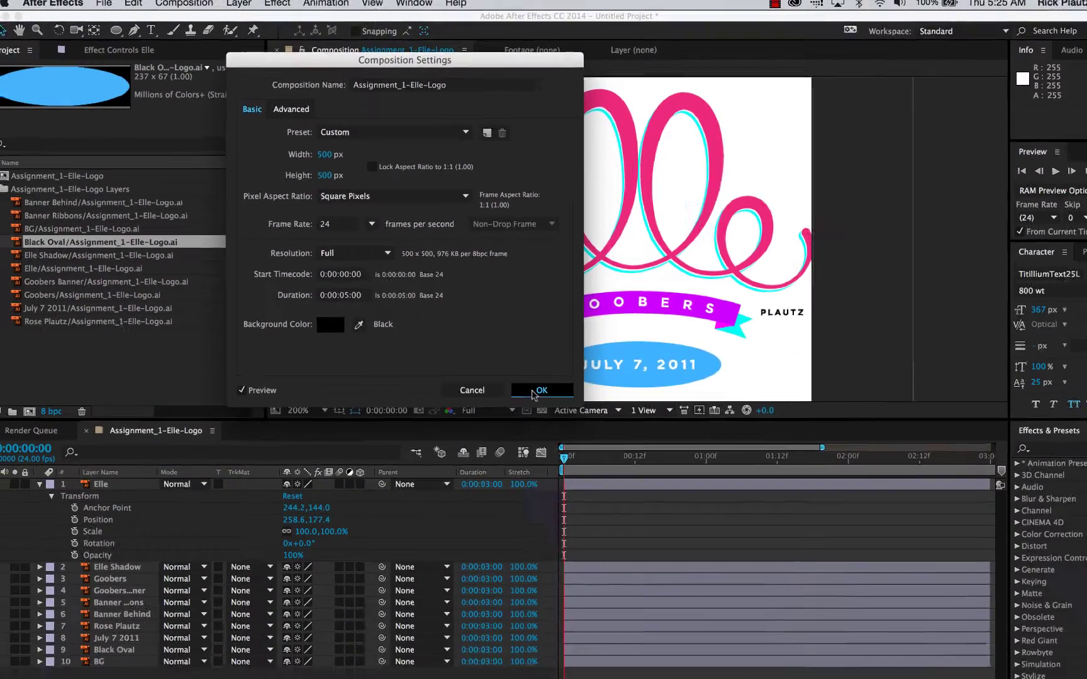
# Step: Apply the 500 x 500 px, 5-second settings and scroll the timeline to its end
pyautogui.click(533, 391)
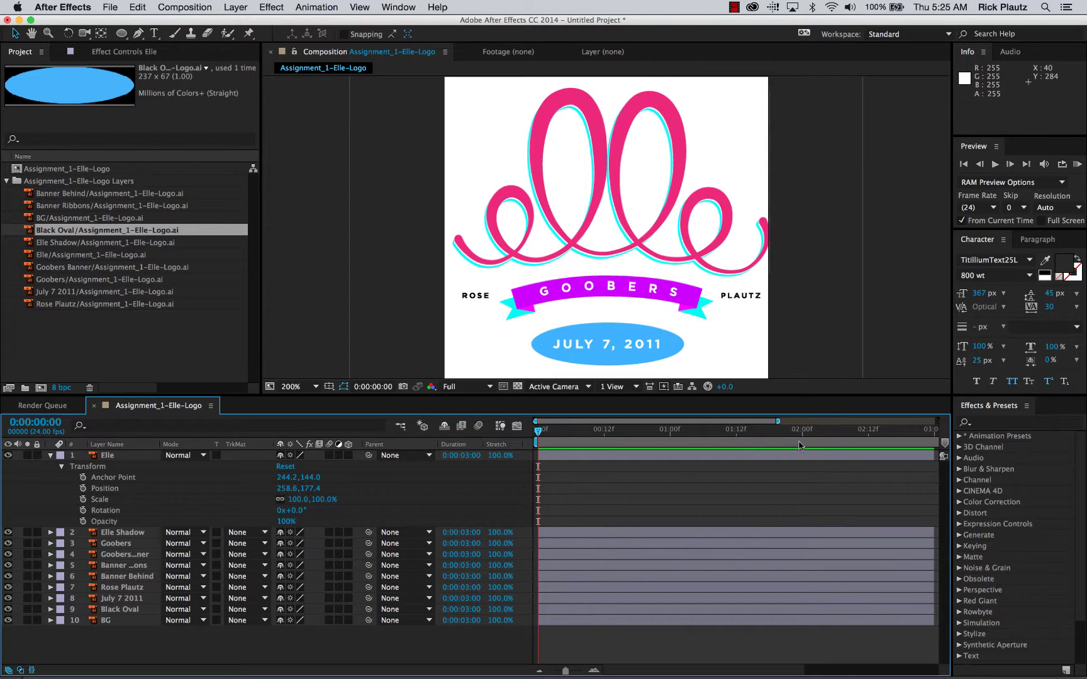
pyautogui.moveTo(757, 670); pyautogui.dragTo(923, 666)
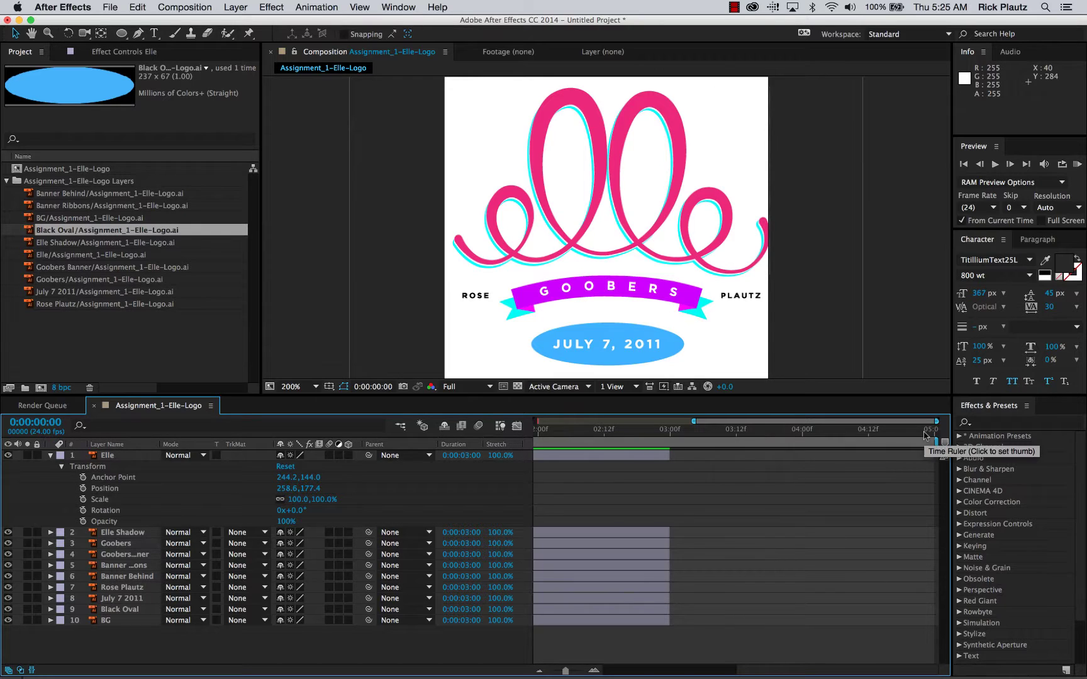
pyautogui.moveTo(788, 670)
pyautogui.mouseDown()
pyautogui.moveTo(601, 666)
pyautogui.moveTo(782, 671)
pyautogui.mouseUp()
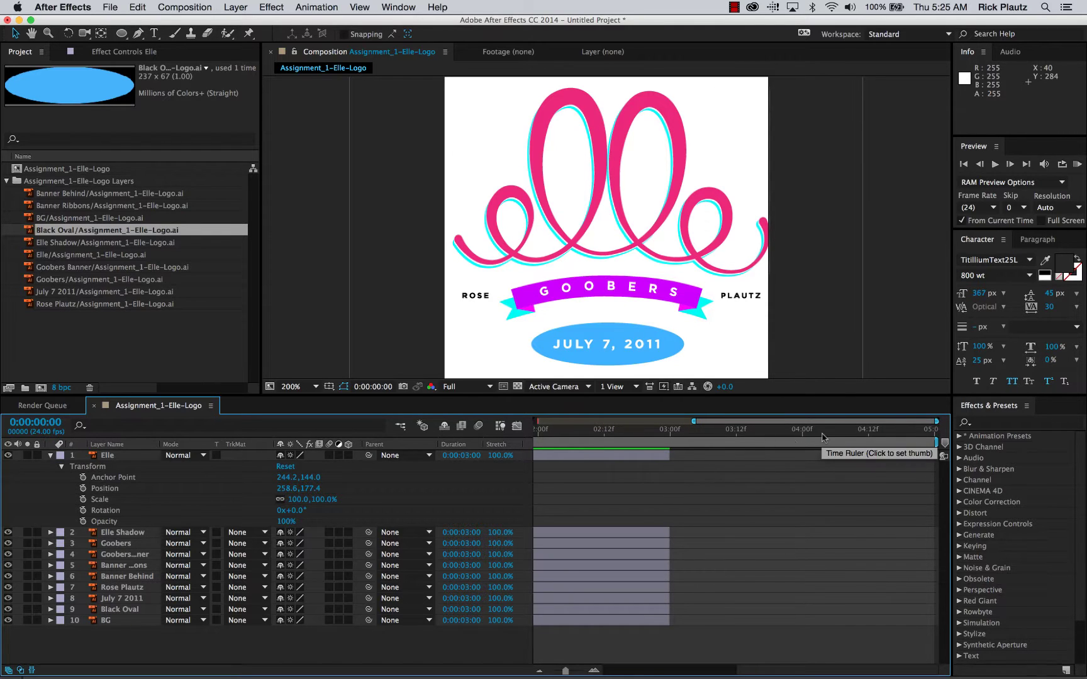
# Step: Scrub and preview past 0:00:03:00 to show black frames where the layers end
pyautogui.click(654, 458)
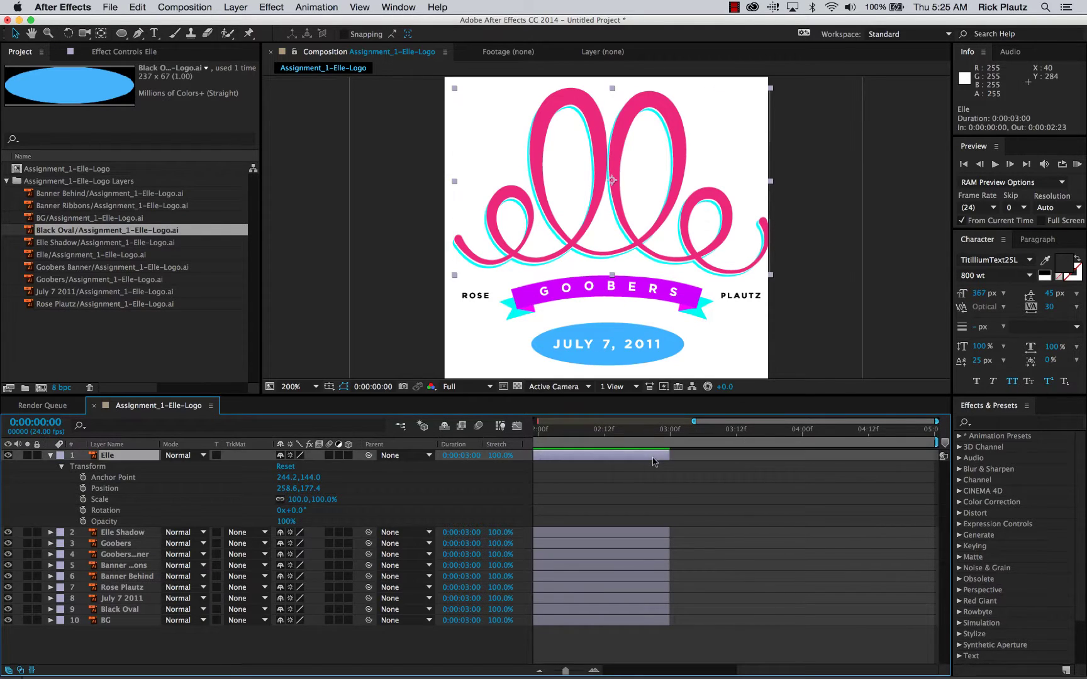
pyautogui.click(652, 542)
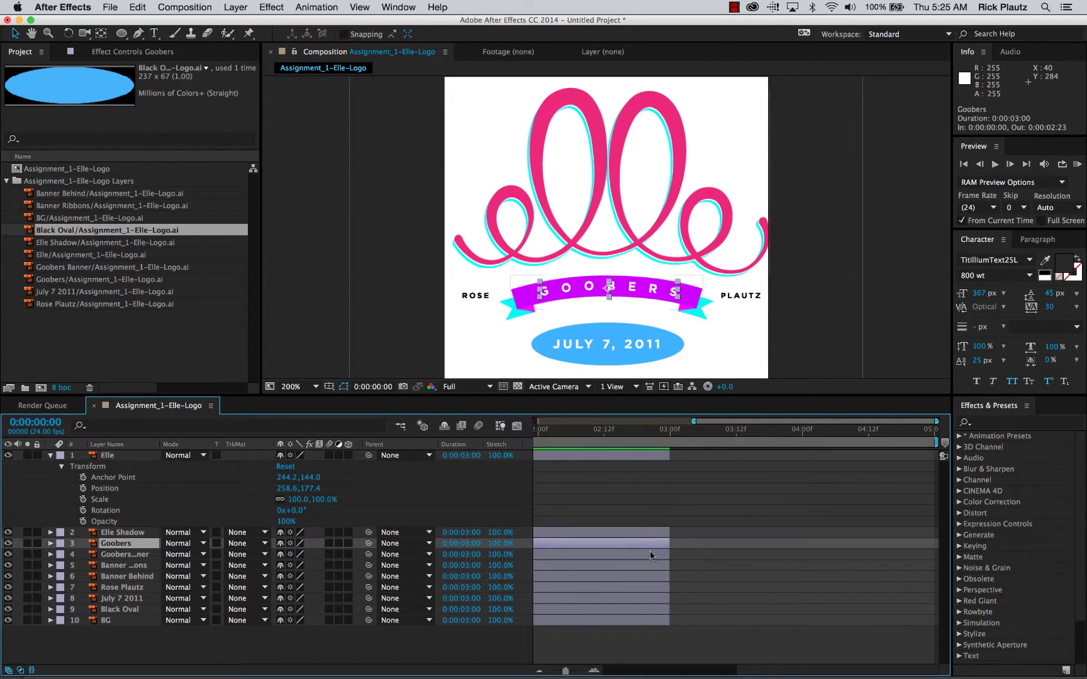
pyautogui.click(670, 432)
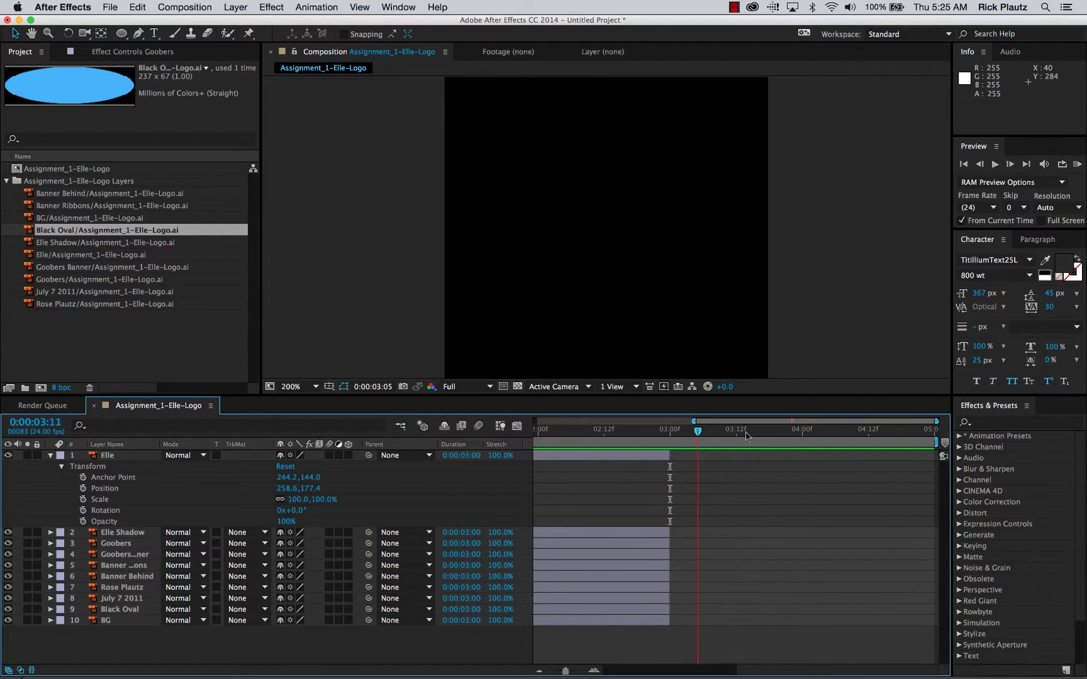
pyautogui.moveTo(671, 432); pyautogui.dragTo(578, 439)
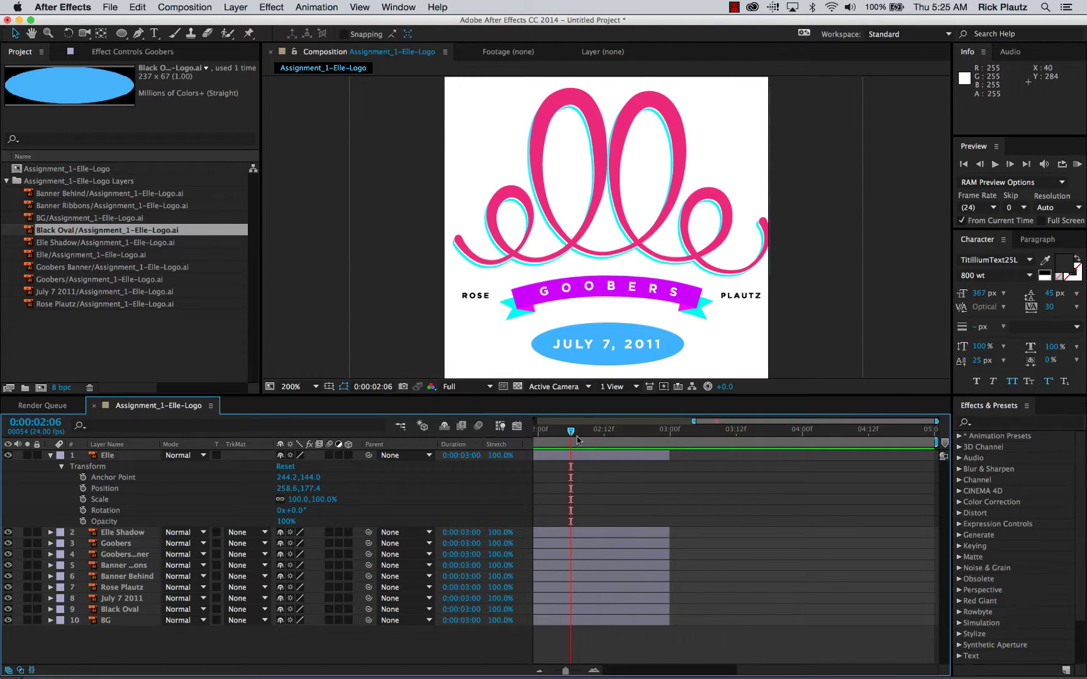
pyautogui.press('space')
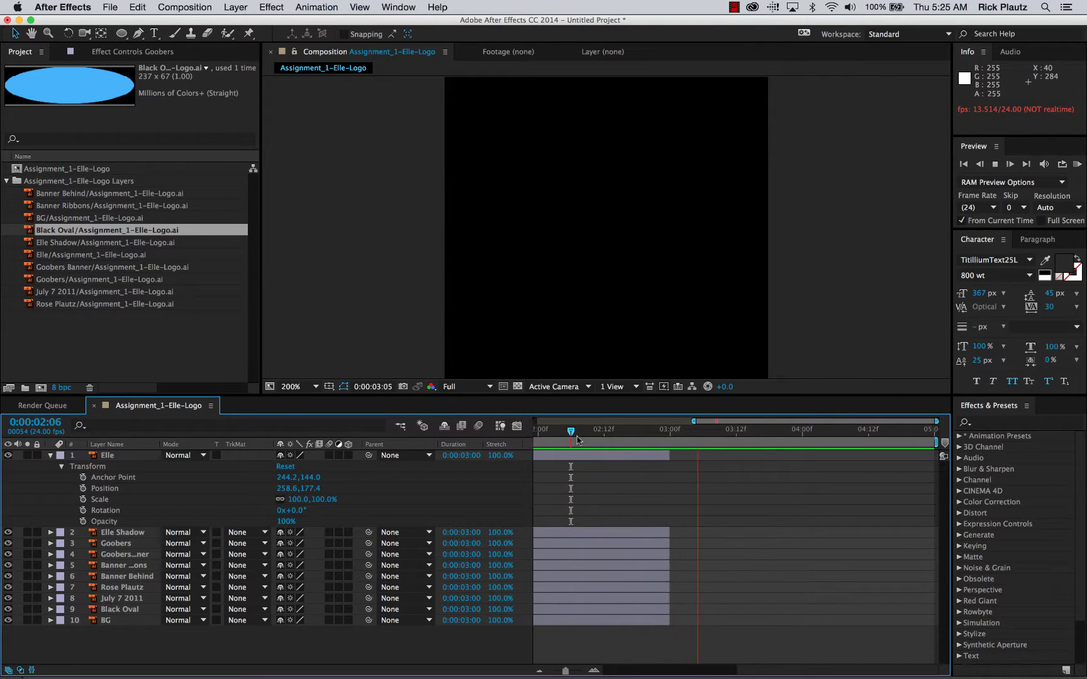
pyautogui.press('space')
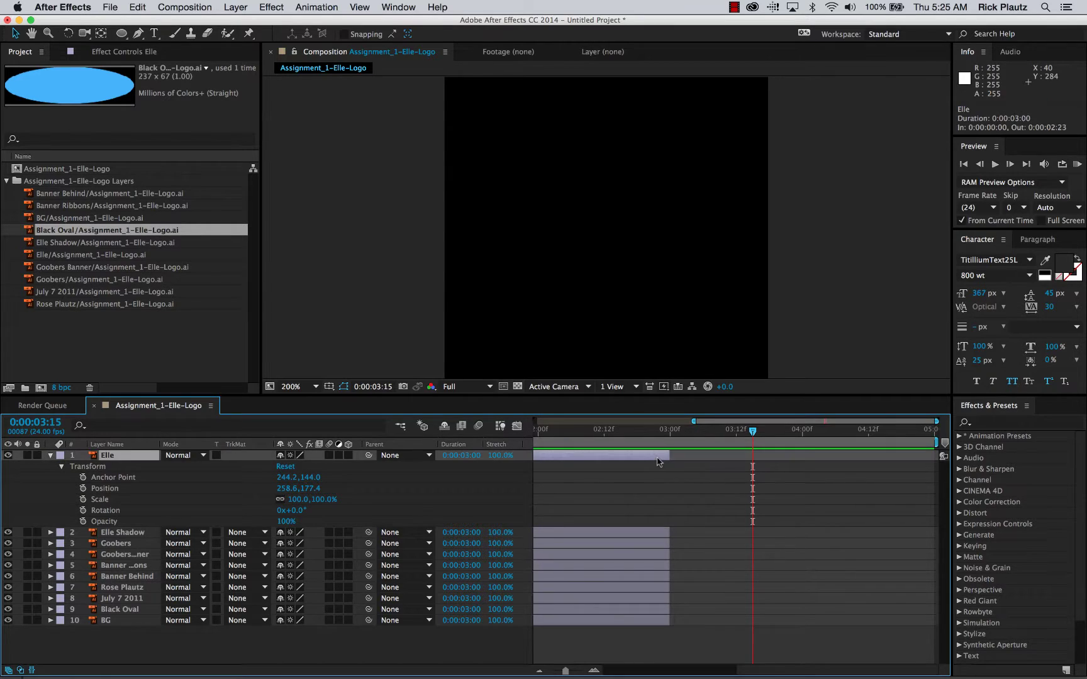
pyautogui.click(658, 460)
pyautogui.click(654, 533)
pyautogui.click(652, 544)
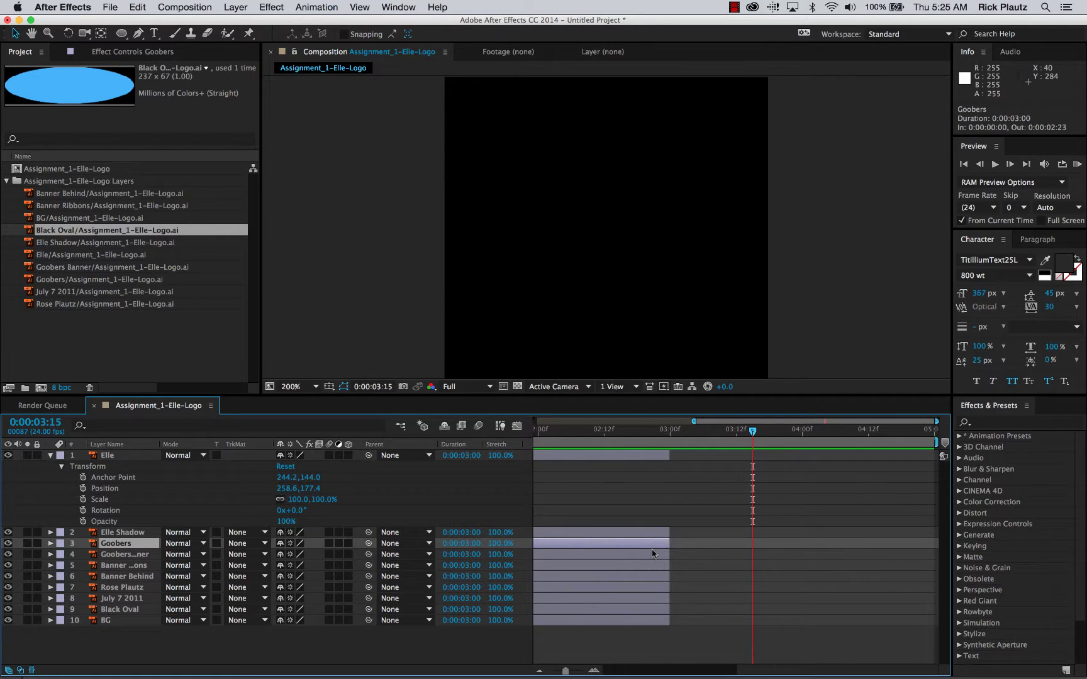
pyautogui.click(658, 629)
# Step: Select all ten layers from BG to Elle and drag their out-points to 0:00:05:00
pyautogui.click(654, 620)
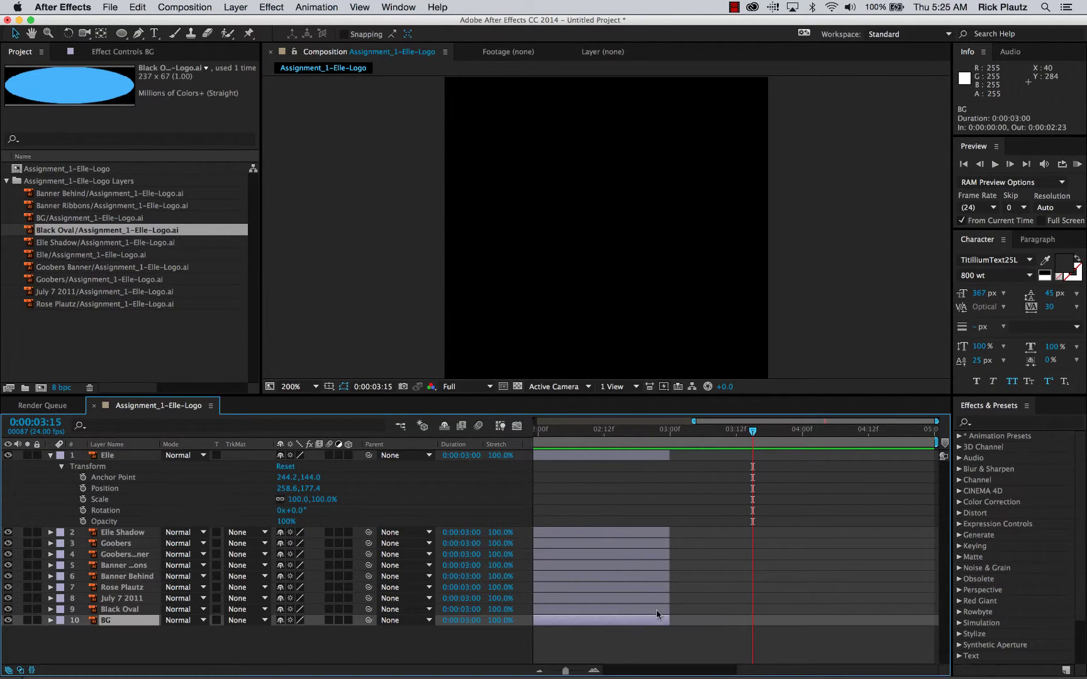
pyautogui.keyDown('shift'); pyautogui.click(627, 456); pyautogui.keyUp('shift')
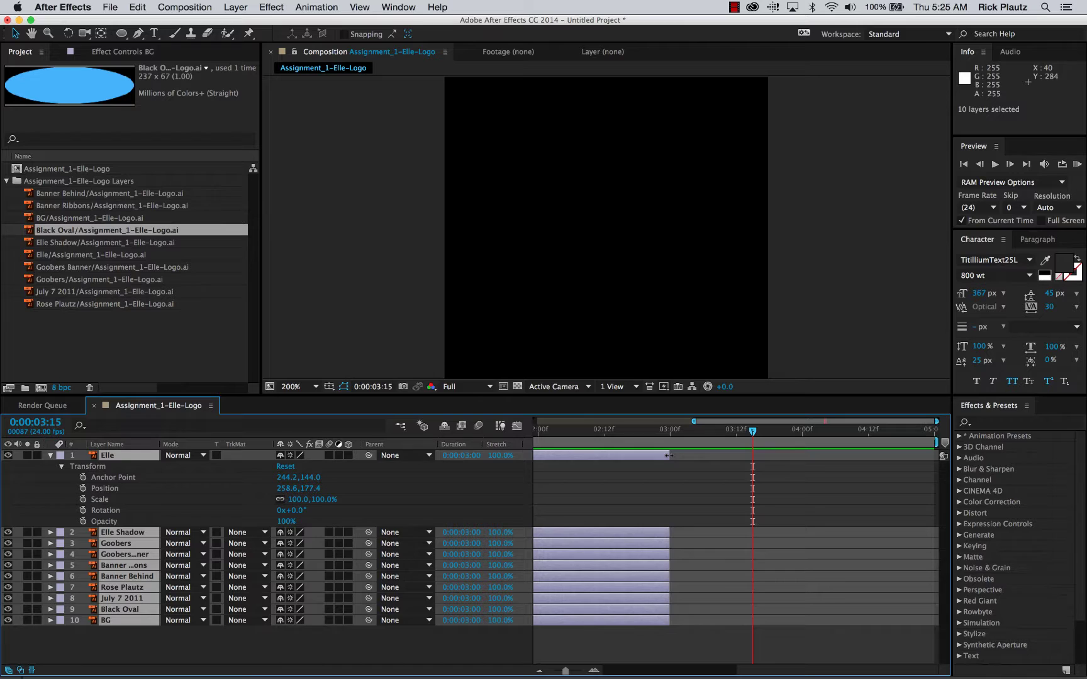
pyautogui.moveTo(669, 456); pyautogui.dragTo(932, 458)
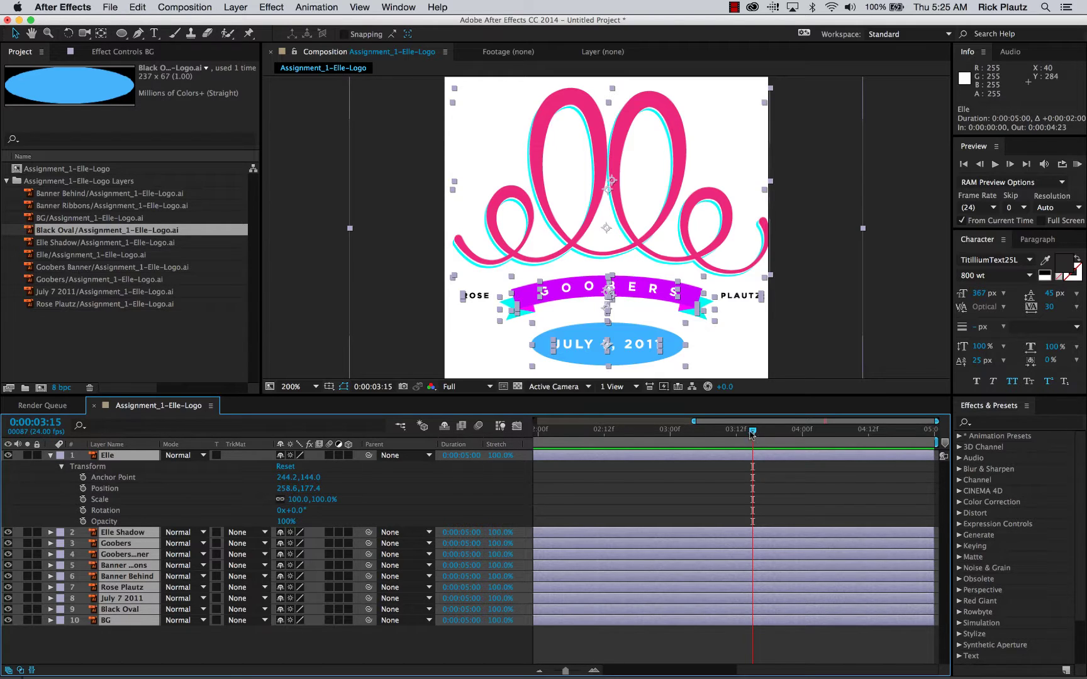
# Step: Trim all layers to end at 0:00:03:05 and start at 0:00:02:06
pyautogui.moveTo(752, 434); pyautogui.dragTo(698, 432)
pyautogui.hotkey('alt', ']')
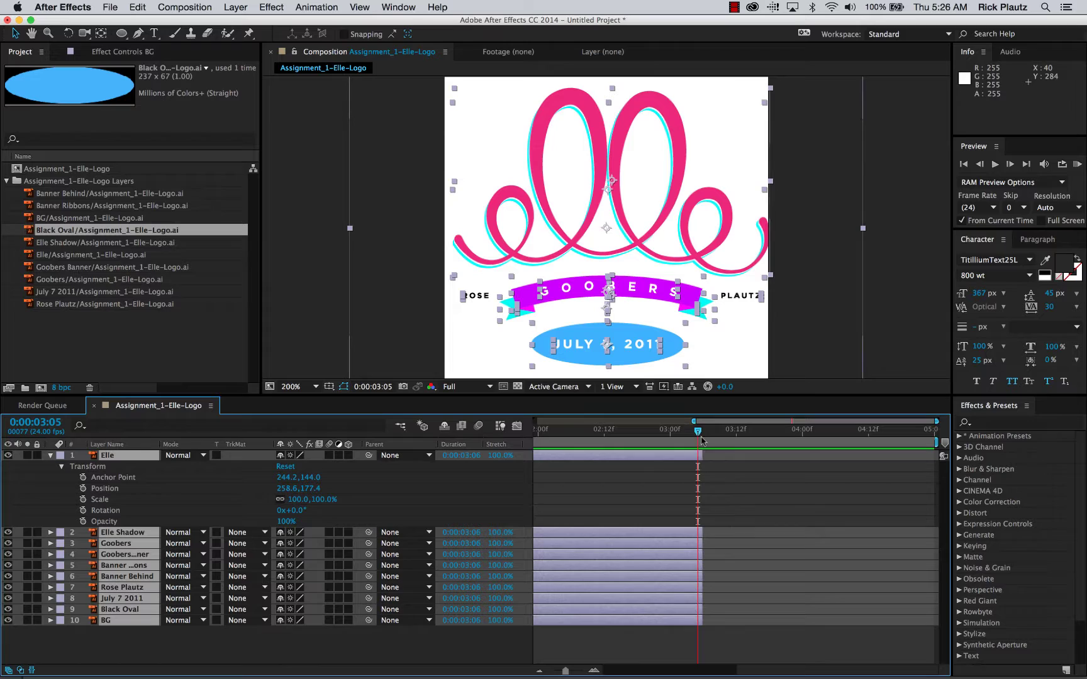
pyautogui.moveTo(746, 670); pyautogui.dragTo(735, 672)
pyautogui.moveTo(722, 430); pyautogui.dragTo(592, 436)
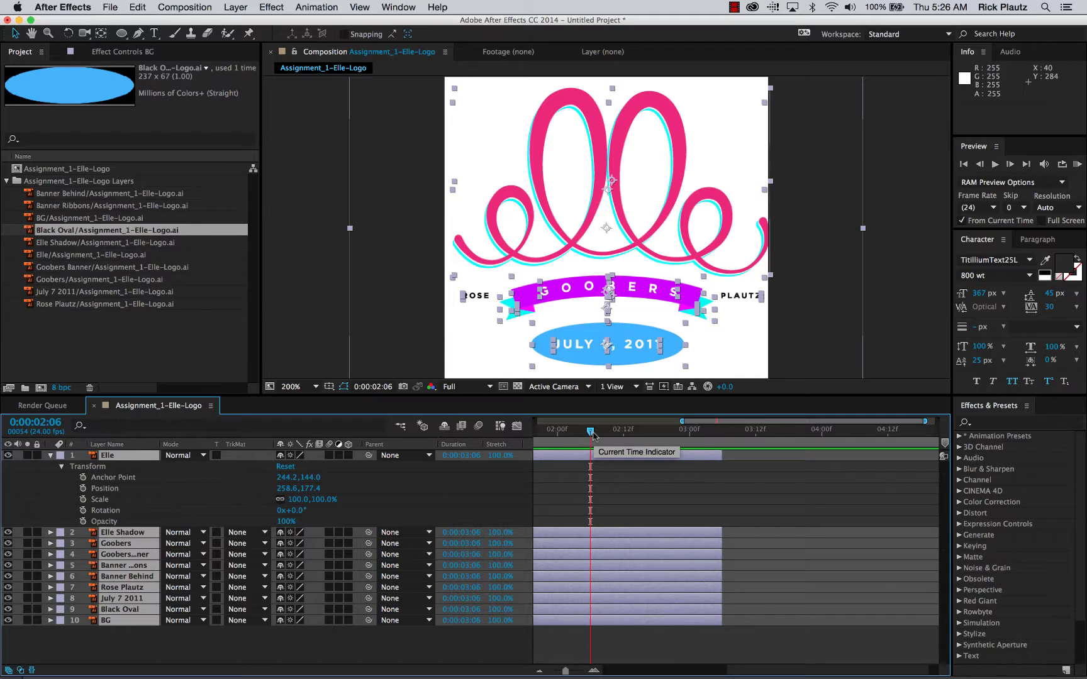
pyautogui.hotkey('alt', '[')
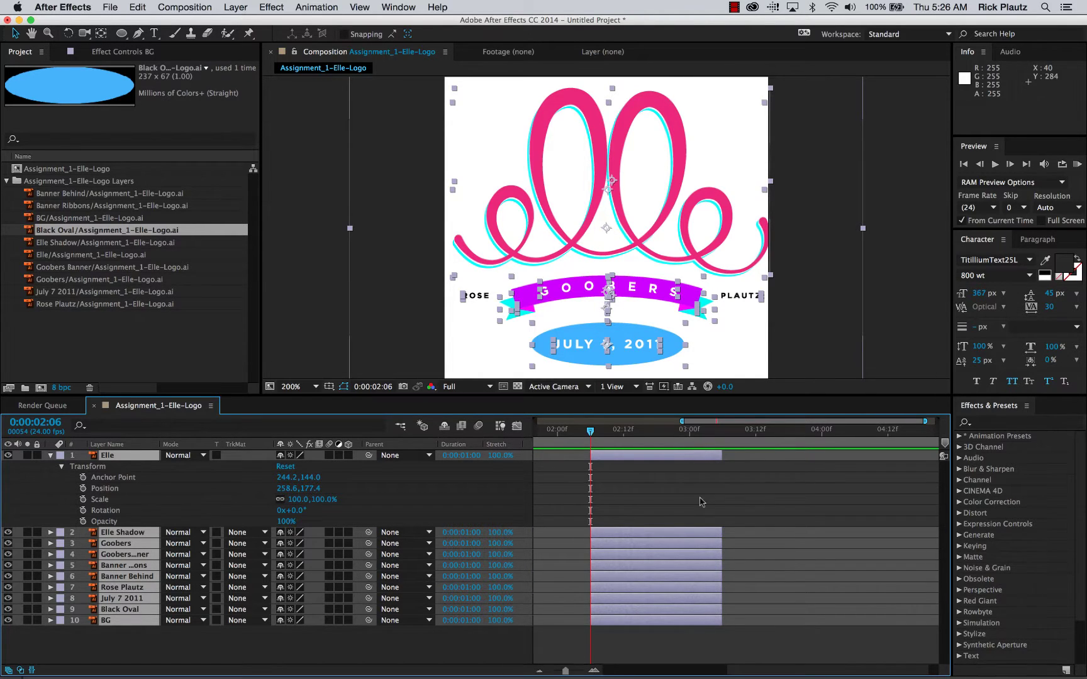
pyautogui.moveTo(750, 677); pyautogui.dragTo(690, 676)
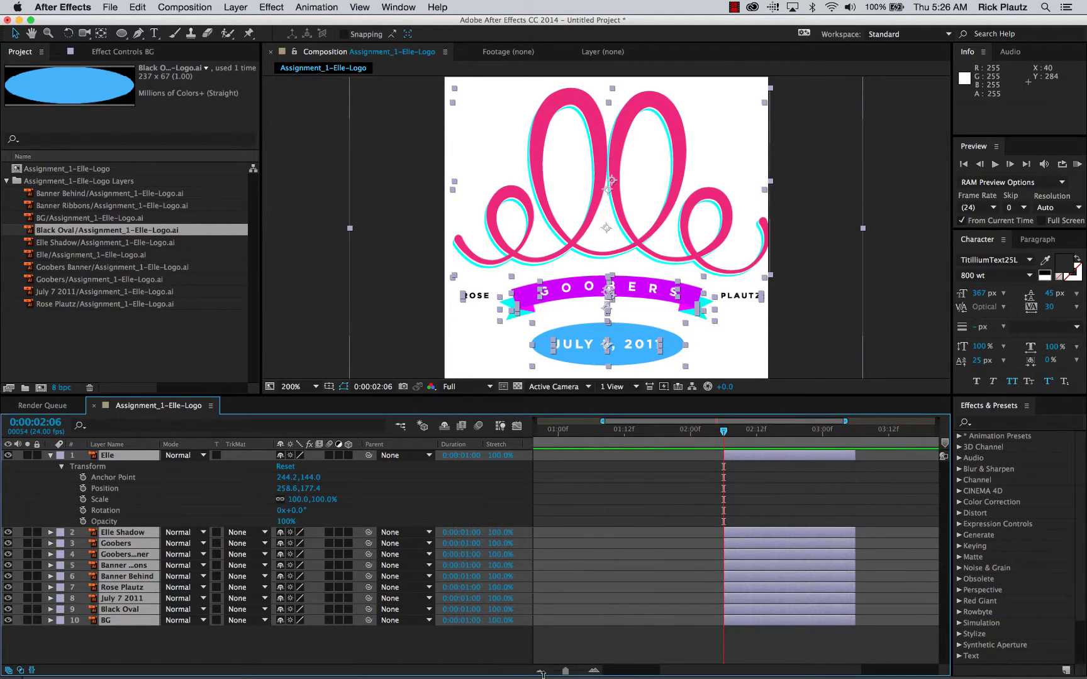
# Step: Zoom out the timeline and stagger out-points, e.g. Elle Shadow to 1:06, Goobers Banner to 0:21
pyautogui.moveTo(565, 672); pyautogui.dragTo(553, 672)
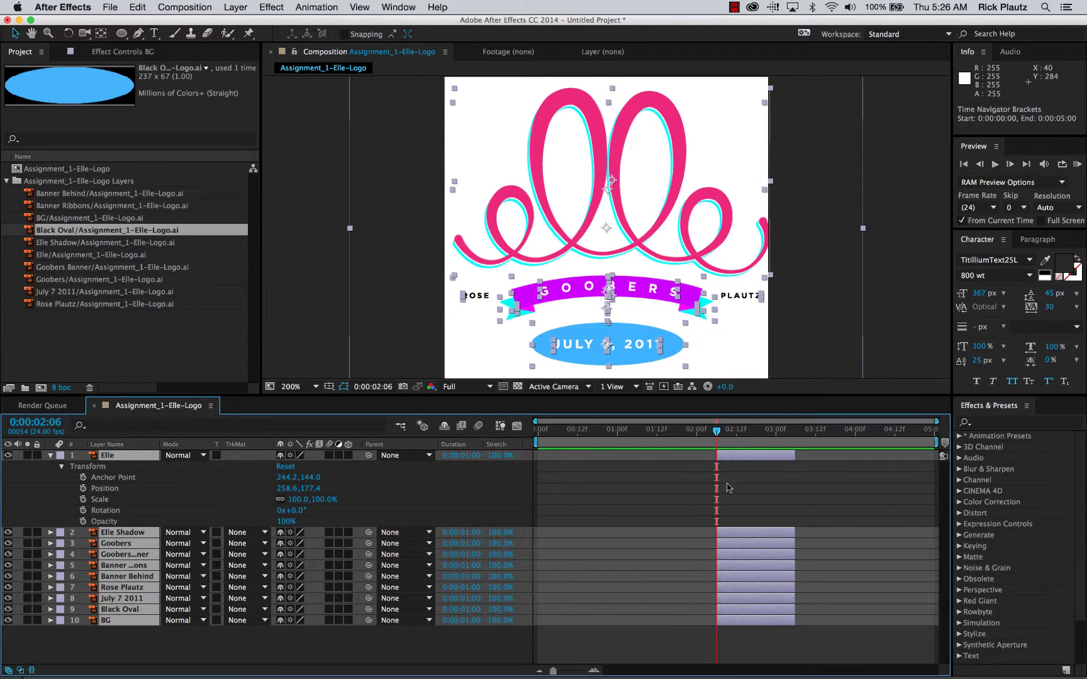
pyautogui.click(804, 556)
pyautogui.moveTo(795, 532); pyautogui.dragTo(816, 532)
pyautogui.moveTo(794, 554)
pyautogui.mouseDown()
pyautogui.moveTo(798, 544)
pyautogui.moveTo(796, 566)
pyautogui.moveTo(808, 565)
pyautogui.mouseUp()
pyautogui.moveTo(795, 588); pyautogui.dragTo(838, 620)
# Step: Lengthen the Elle layer, then extend all ten layers' out points to the current time
pyautogui.moveTo(794, 455); pyautogui.dragTo(851, 434)
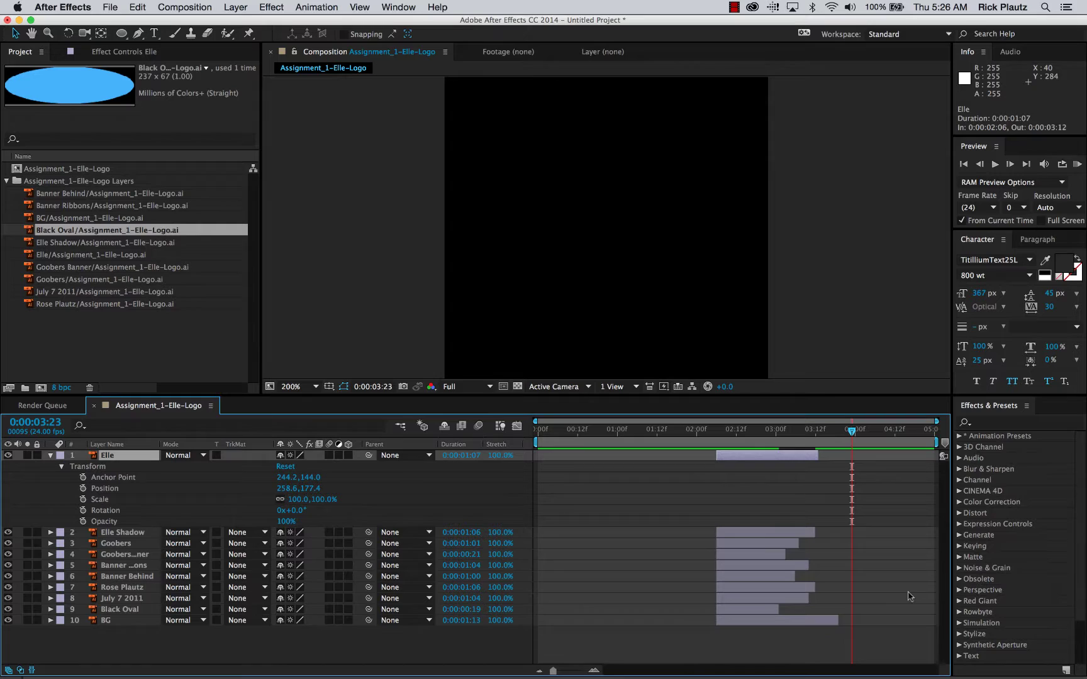
pyautogui.keyDown('shift'); pyautogui.click(773, 621); pyautogui.keyUp('shift')
pyautogui.hotkey('alt', ']')
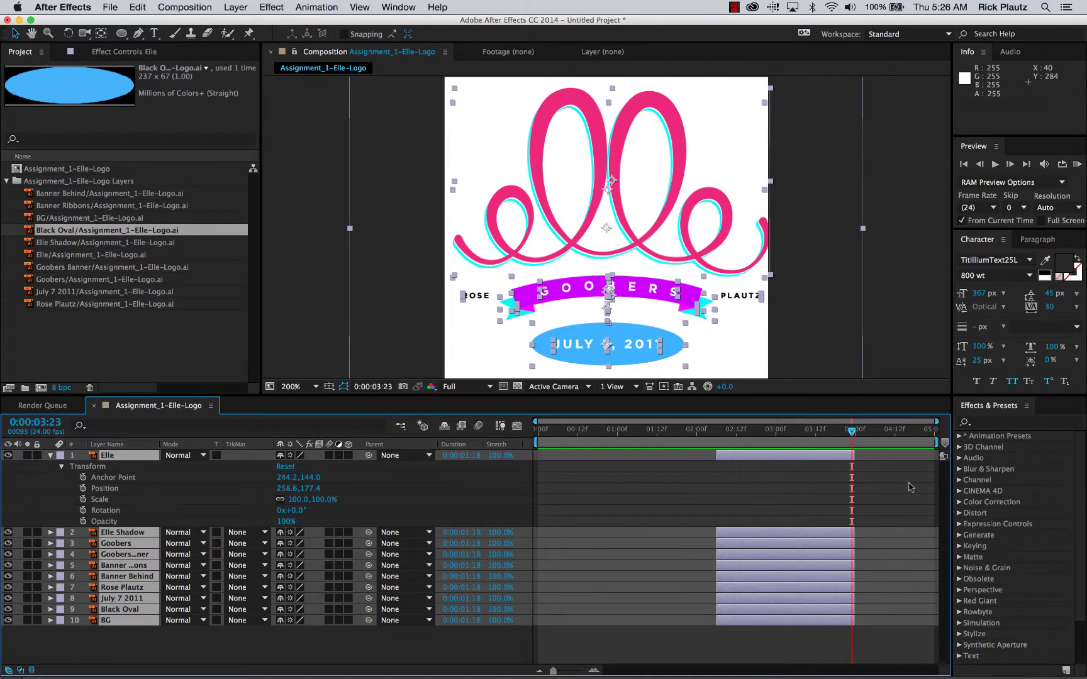
pyautogui.click(876, 648)
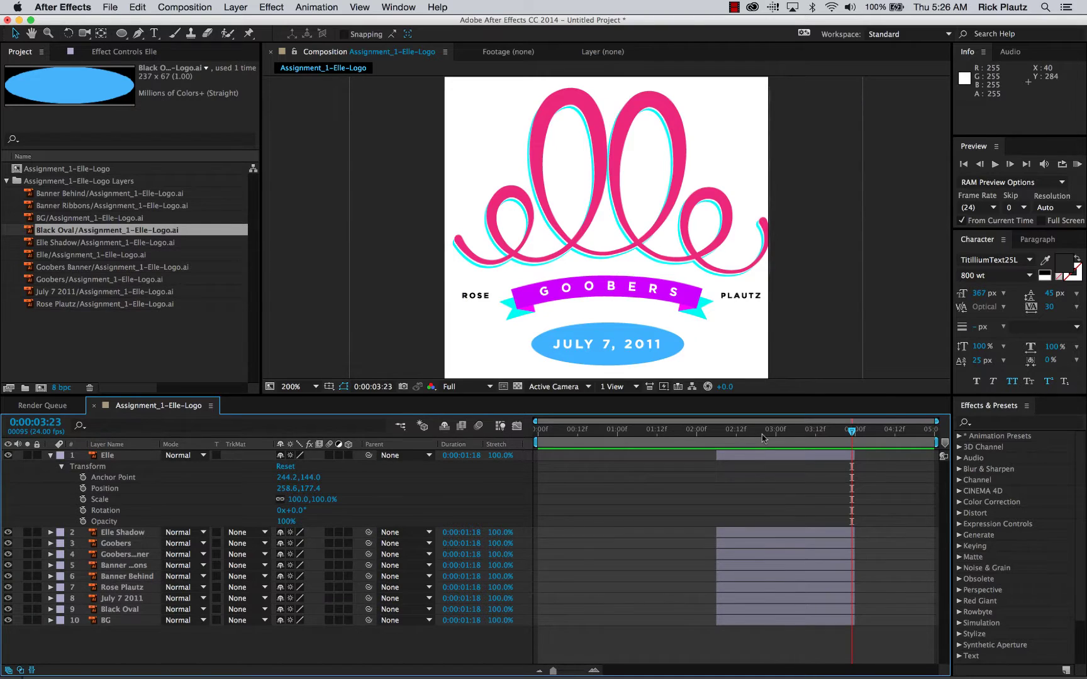
# Step: Slide all ten layers to start at 0:00:01:09, then back to start at zero
pyautogui.click(730, 431)
pyautogui.click(649, 431)
pyautogui.click(738, 457)
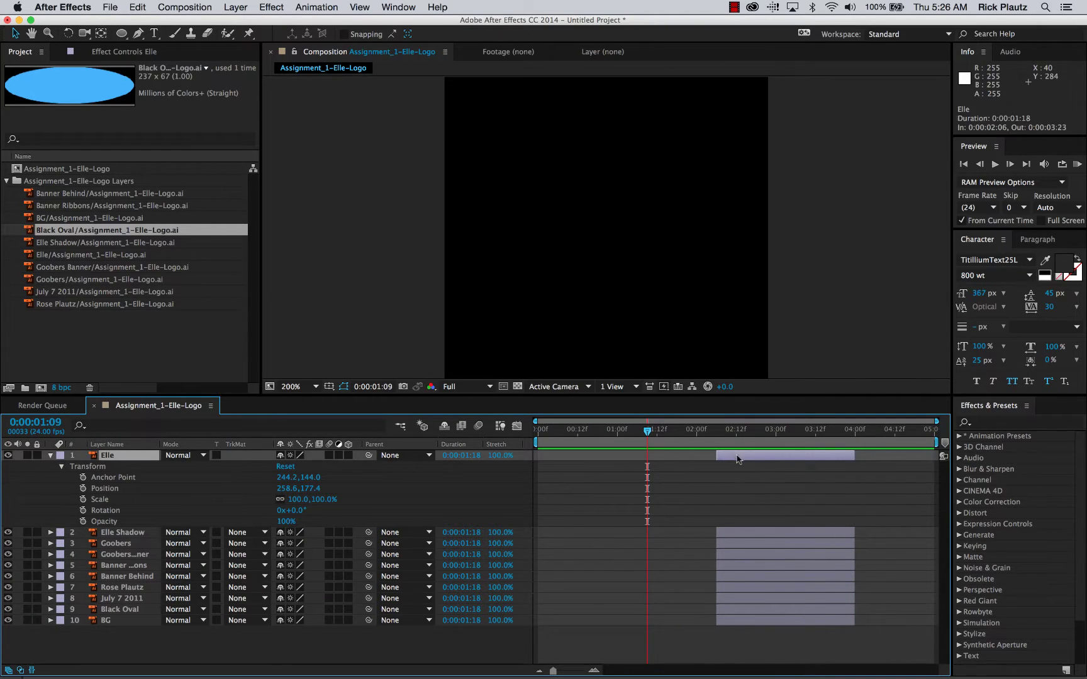
pyautogui.press('super+a')
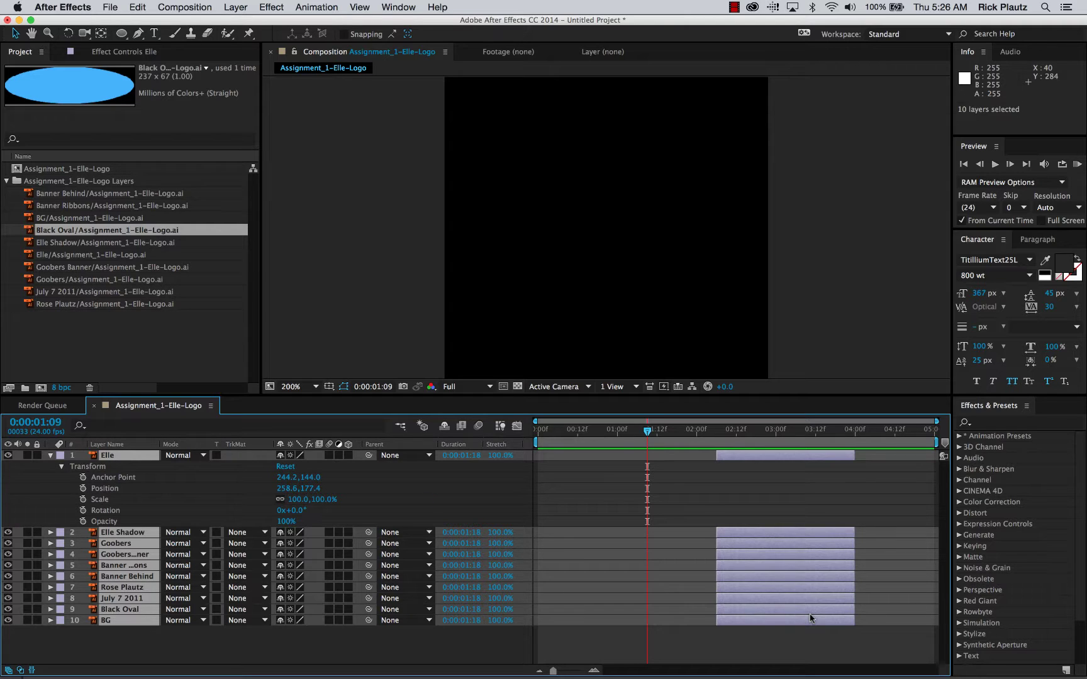
pyautogui.press('[')
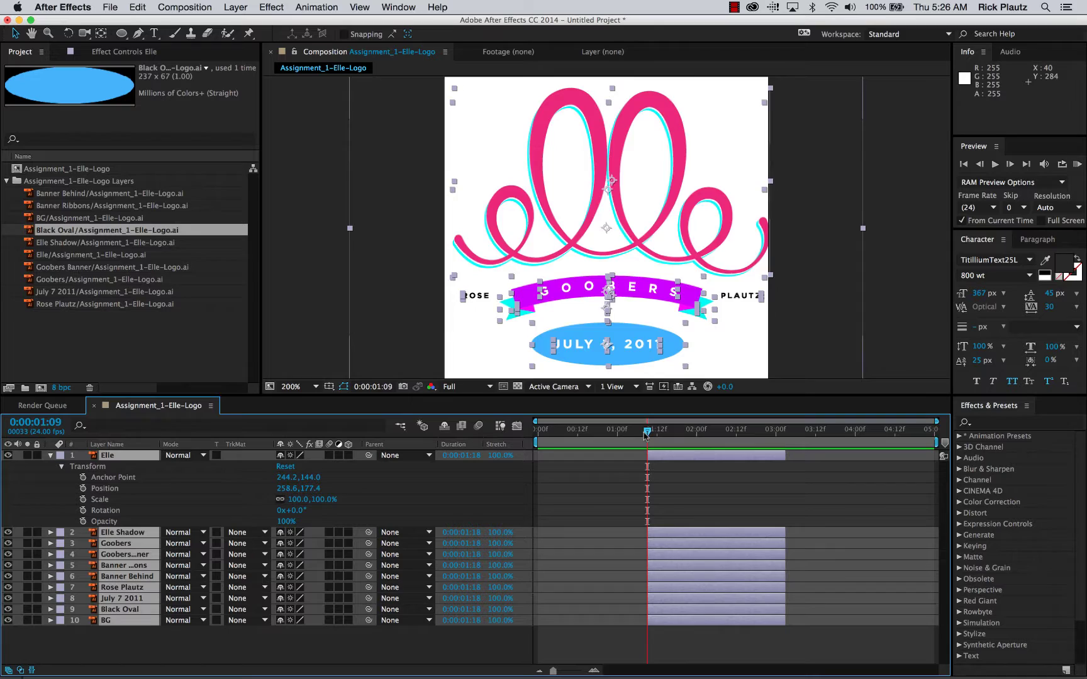
pyautogui.moveTo(647, 432); pyautogui.dragTo(517, 434)
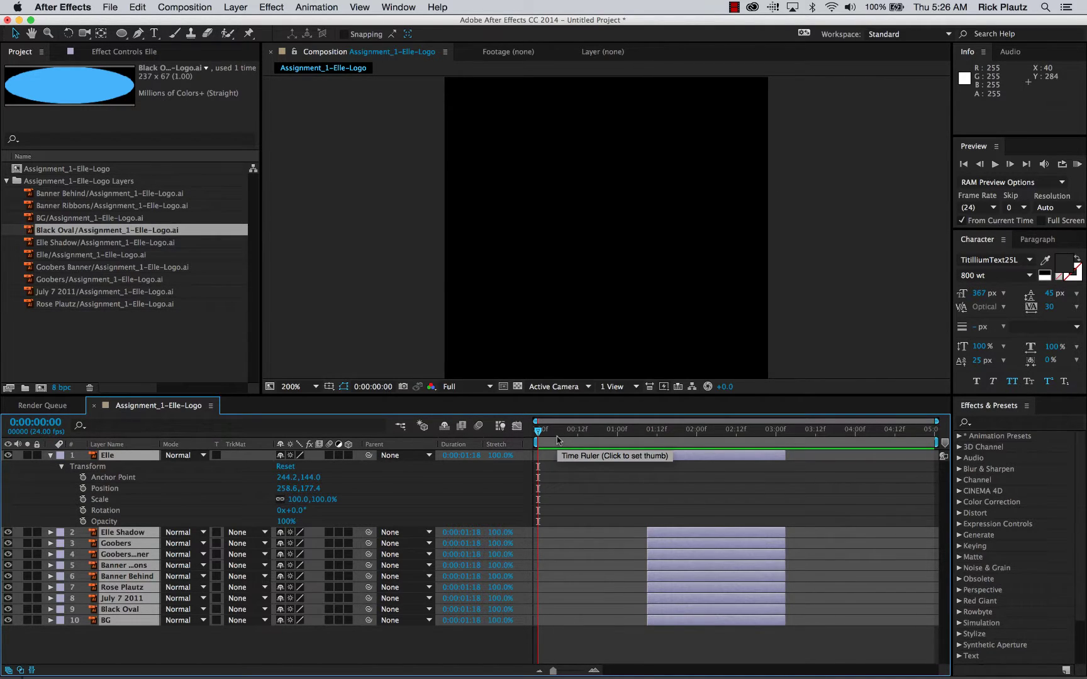
pyautogui.press('[')
# Step: Move all ten layers to end at 0:00:04:07 and return to the comp start
pyautogui.click(878, 432)
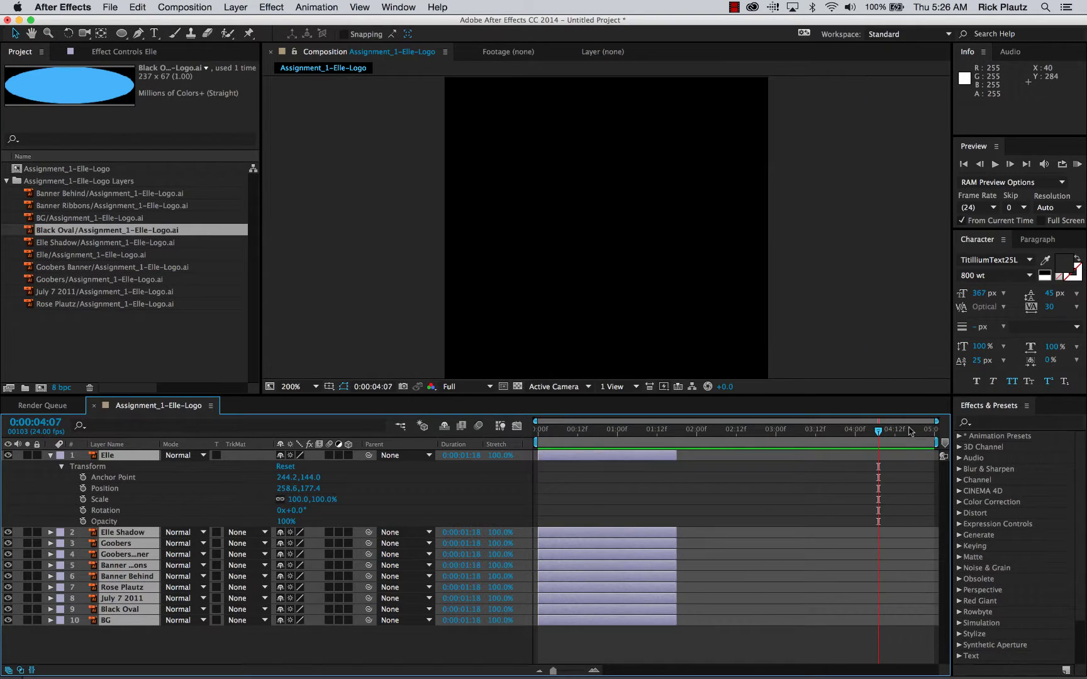
pyautogui.press(']')
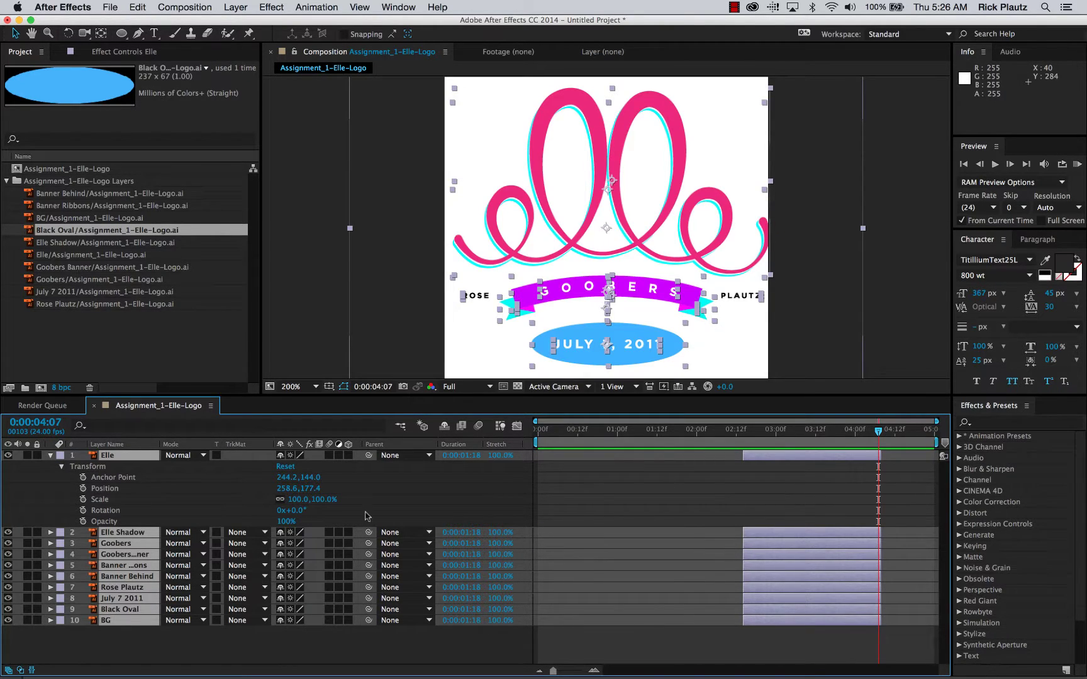
pyautogui.press('Home')
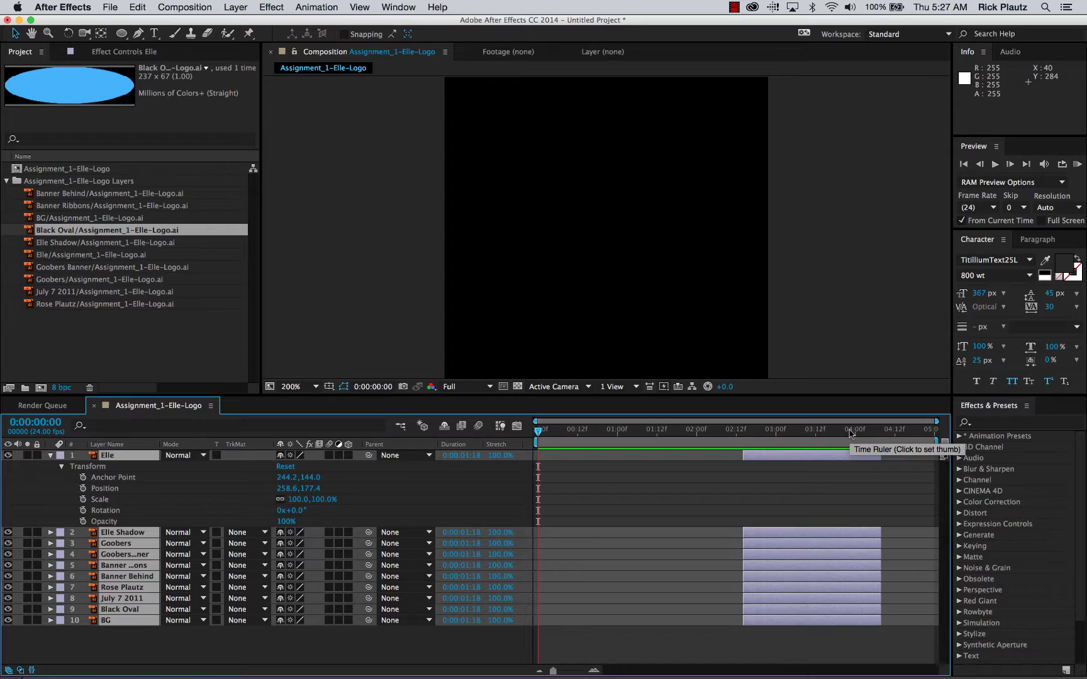
# Step: Trim all ten layers to run from 0:00:00:00 to the last frame, 0:00:05:00 long
pyautogui.hotkey('alt', '[')
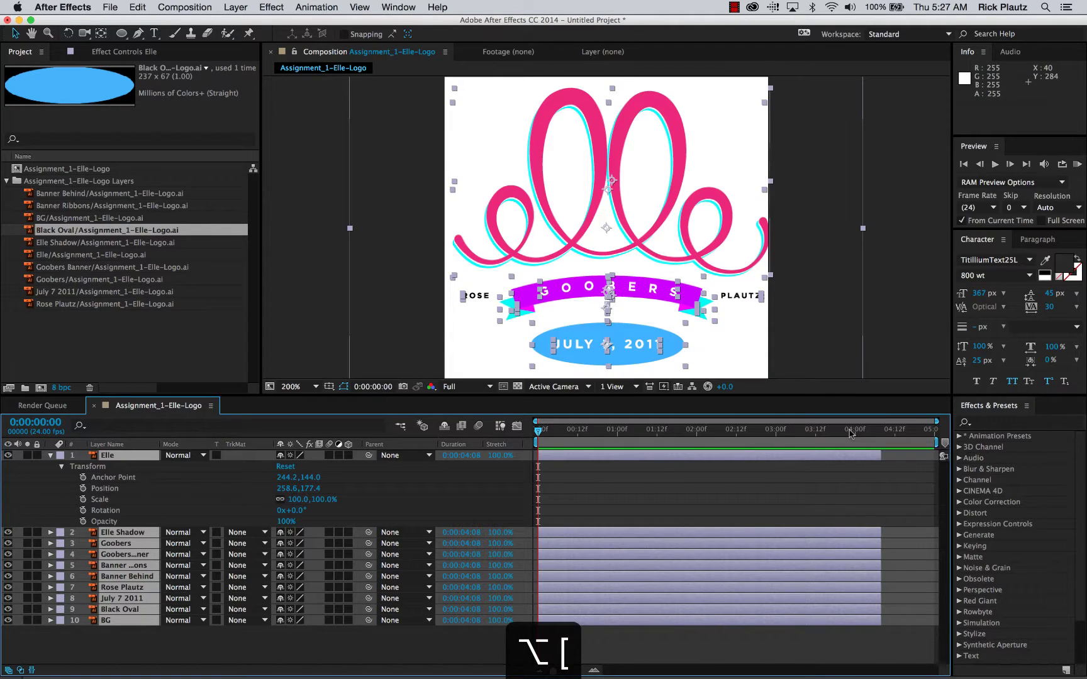
pyautogui.press('End')
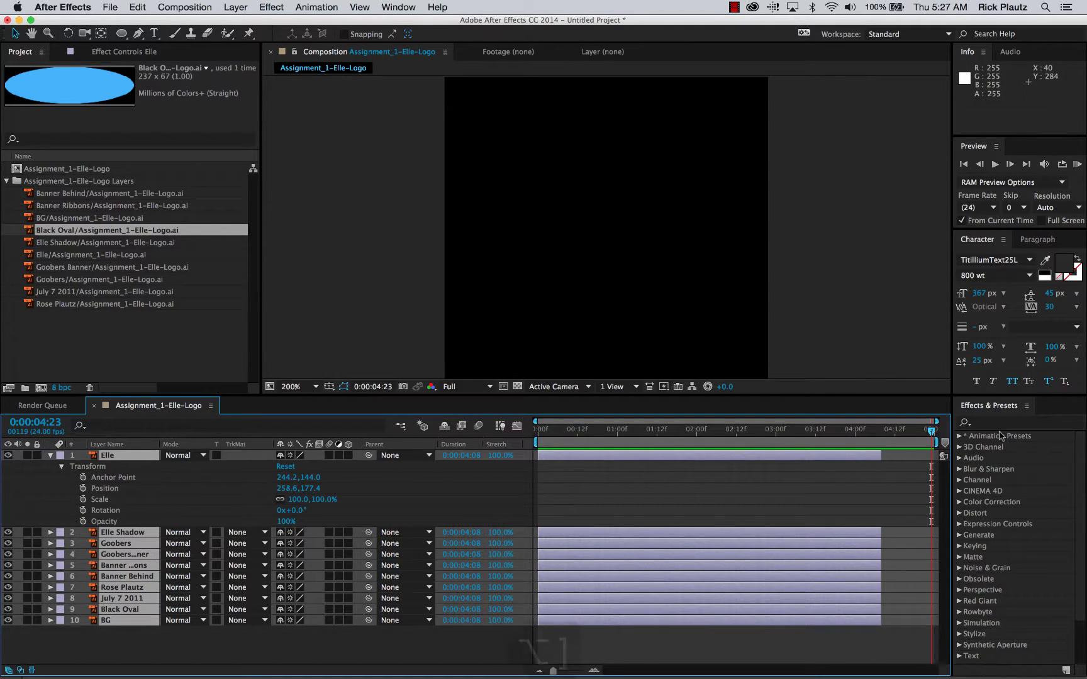
pyautogui.hotkey('alt', ']')
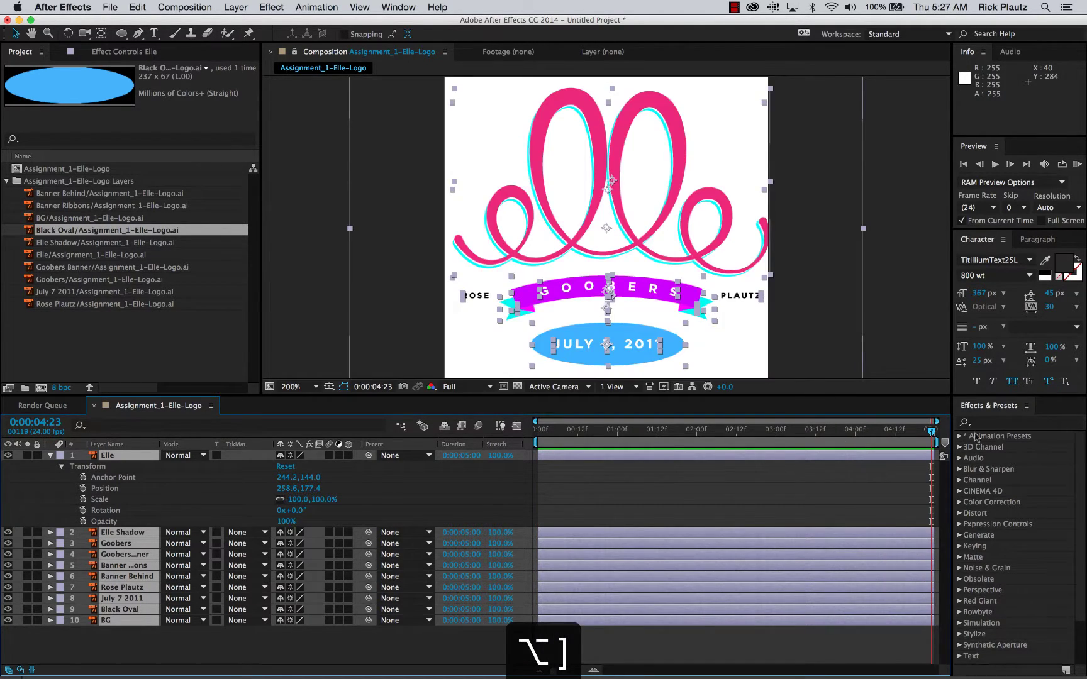
pyautogui.click(685, 503)
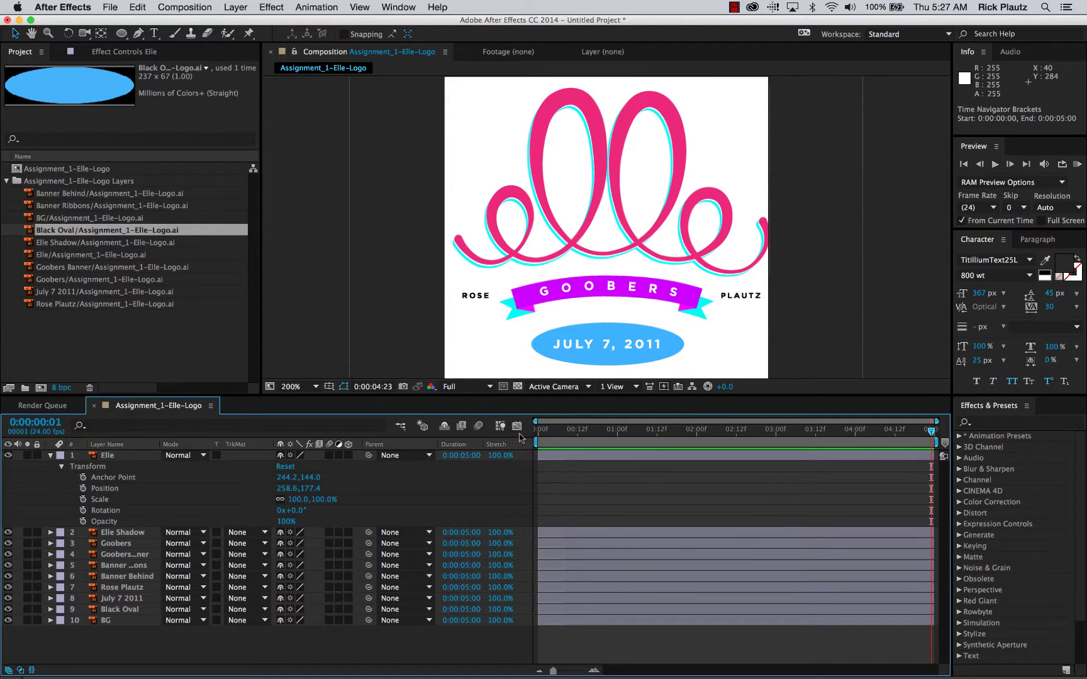
pyautogui.press('Home')
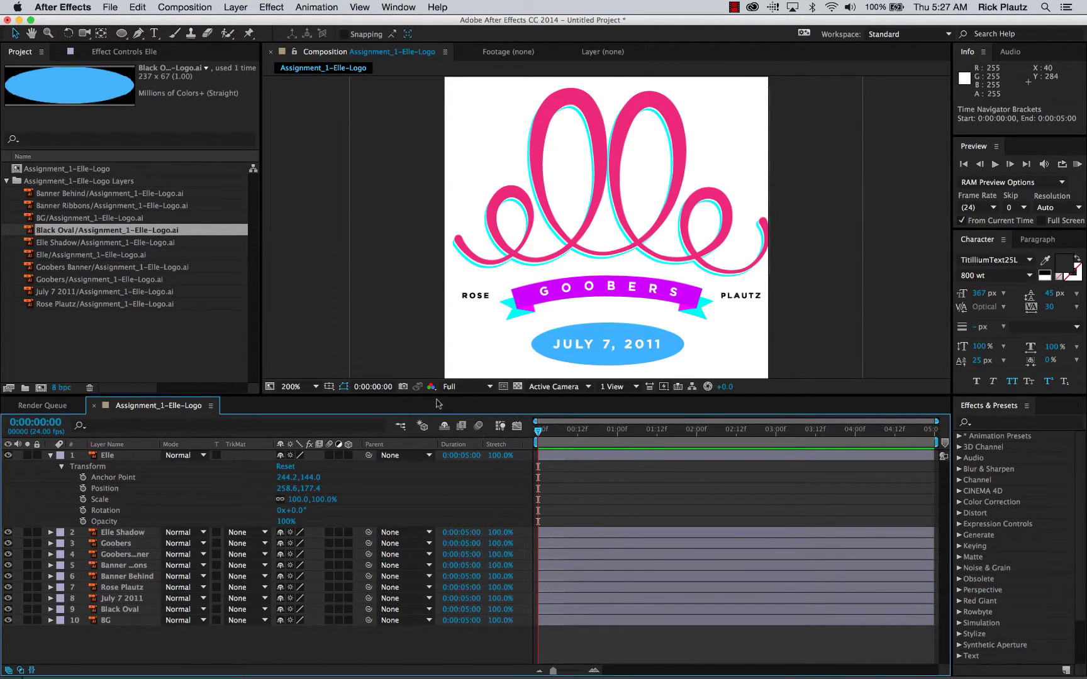
pyautogui.click(478, 426)
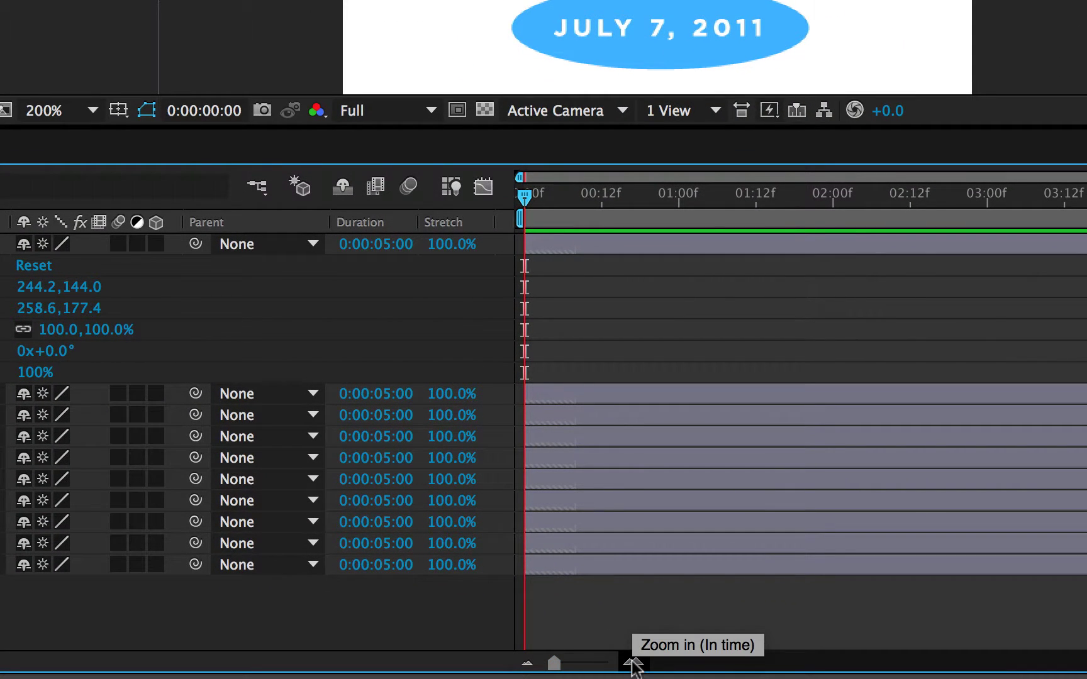
pyautogui.click(631, 662)
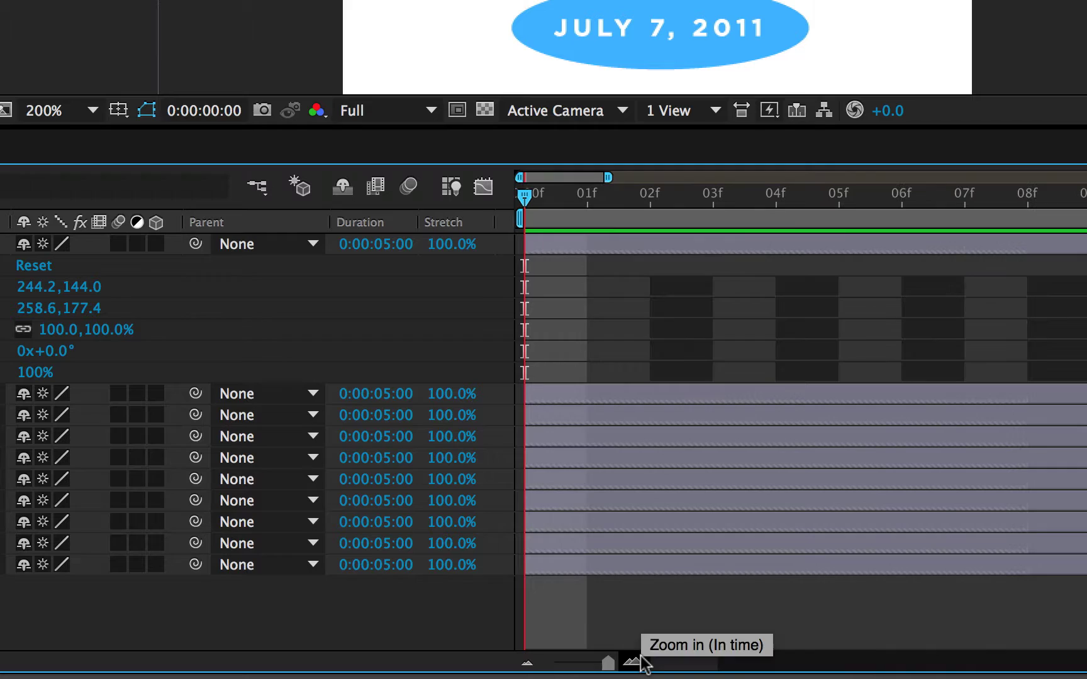
pyautogui.click(528, 662)
pyautogui.click(529, 662)
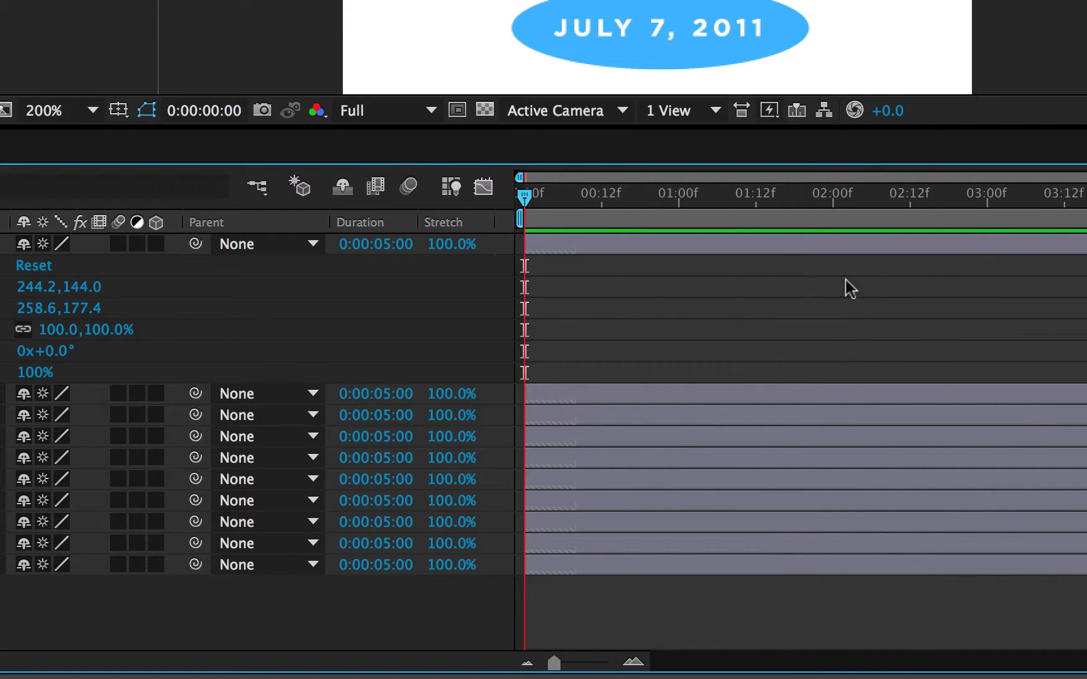
pyautogui.click(634, 662)
pyautogui.click(633, 661)
pyautogui.click(634, 662)
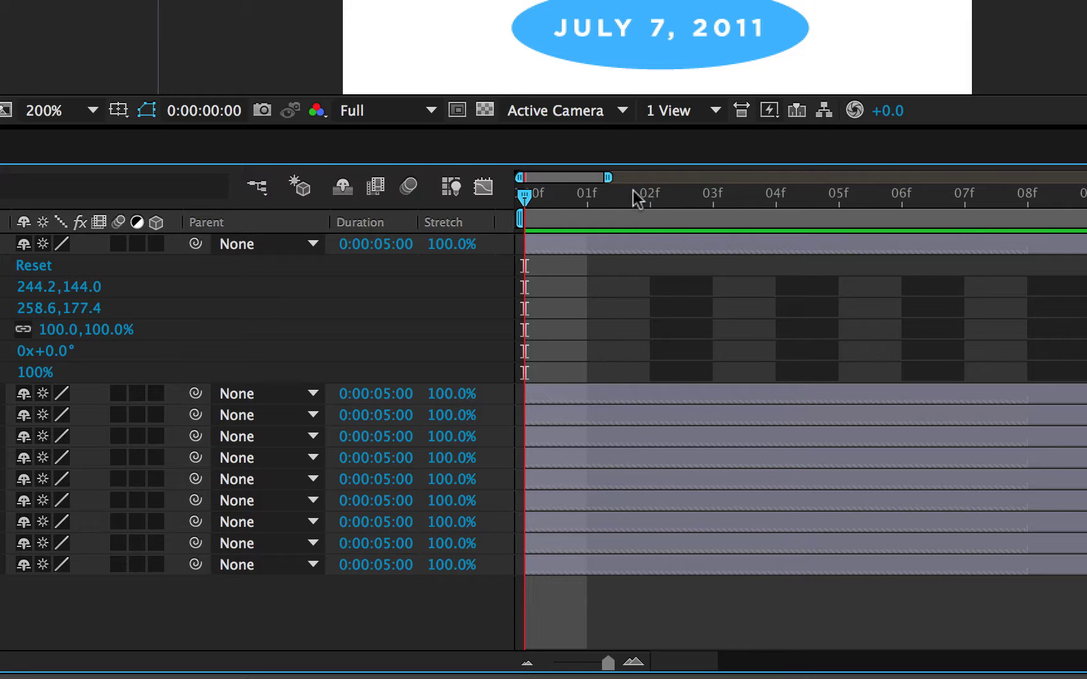
pyautogui.moveTo(590, 194); pyautogui.dragTo(718, 200)
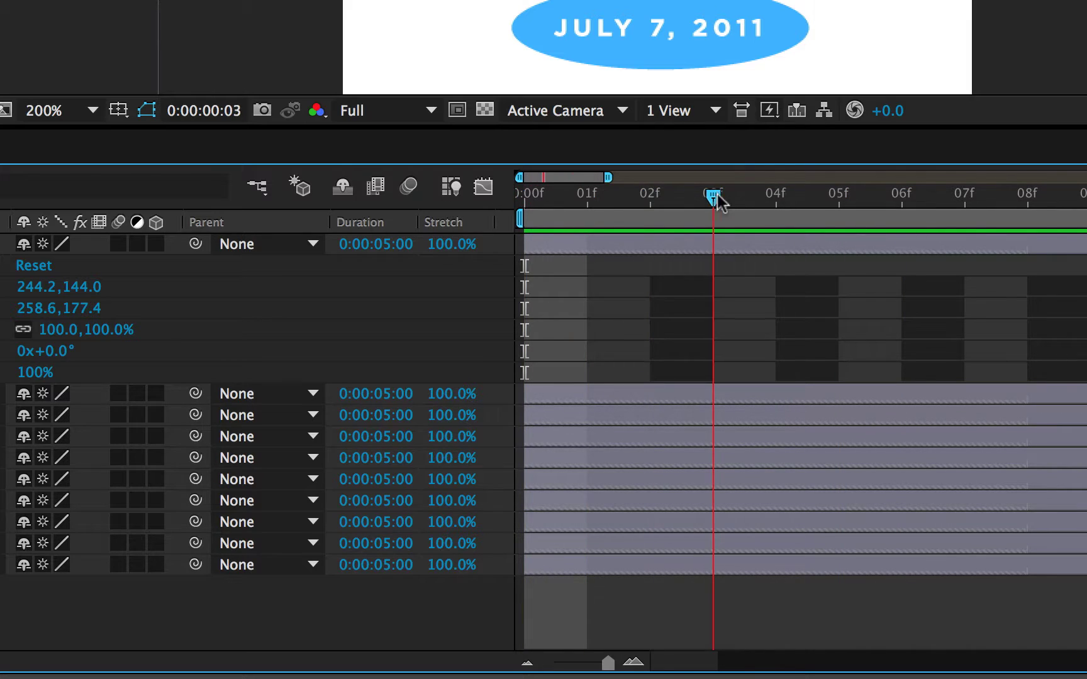
pyautogui.click(610, 199)
pyautogui.moveTo(609, 200); pyautogui.dragTo(501, 200)
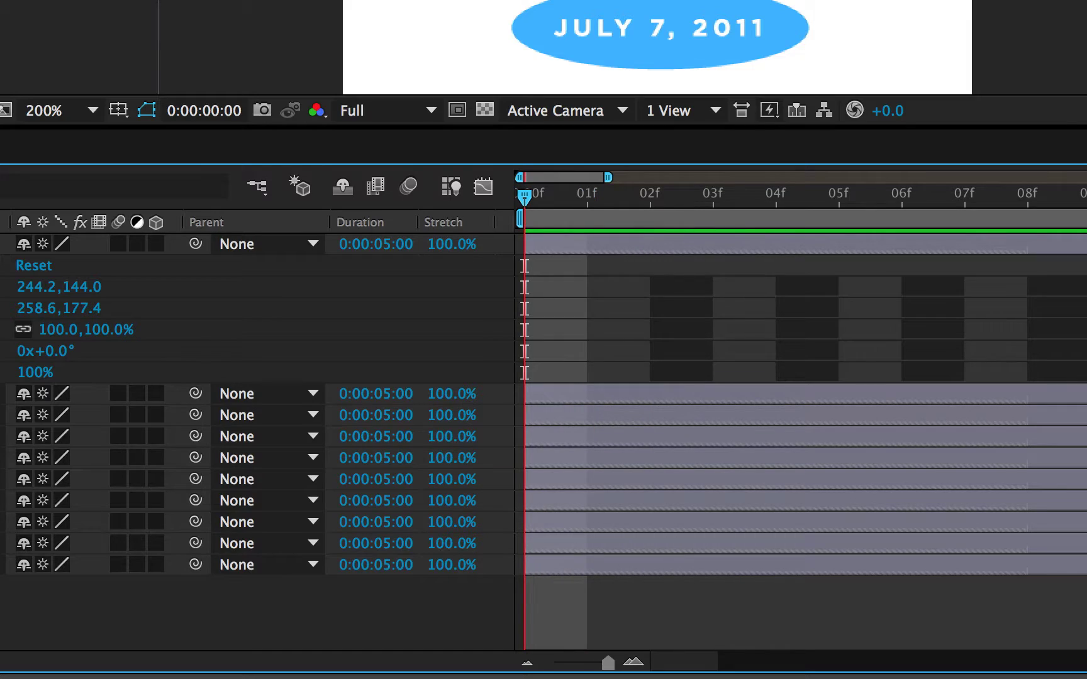
pyautogui.click(527, 663)
pyautogui.click(527, 663)
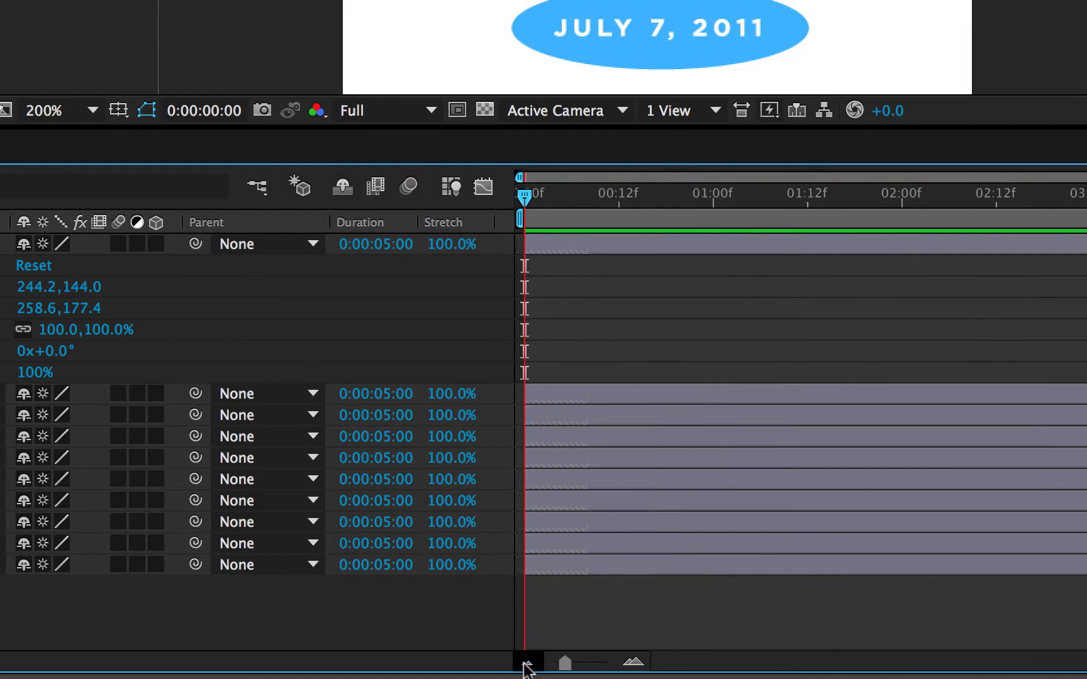
pyautogui.click(527, 663)
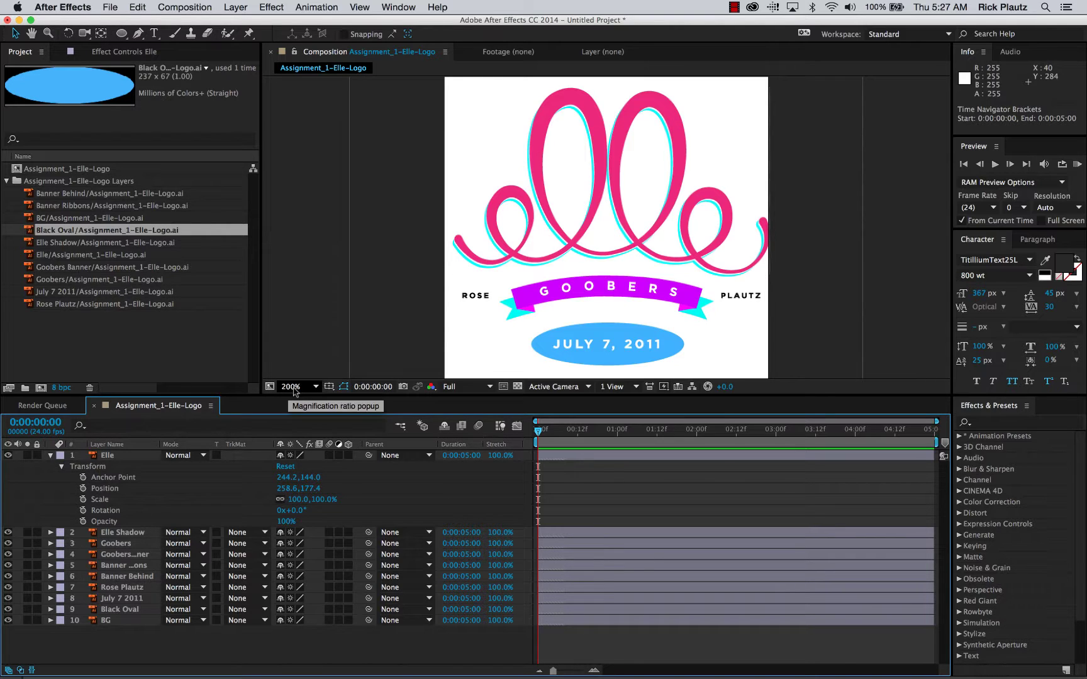
# Step: Preview the Elle comp at 100% and 33.3% magnification before fitting it up to 200%
pyautogui.click(314, 386)
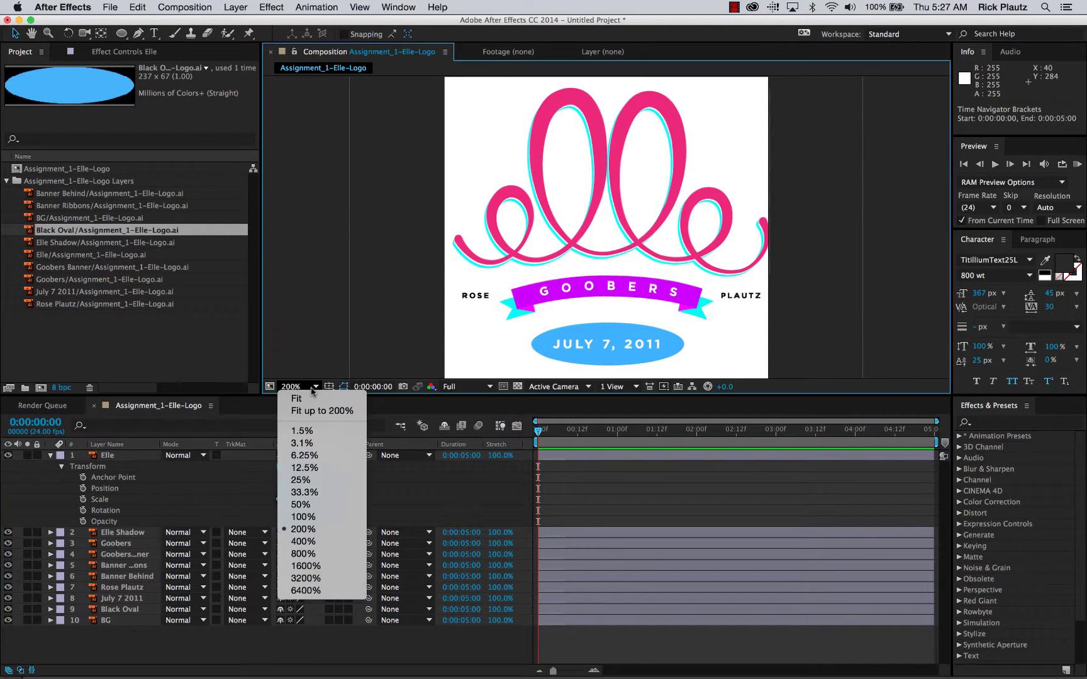
pyautogui.click(326, 518)
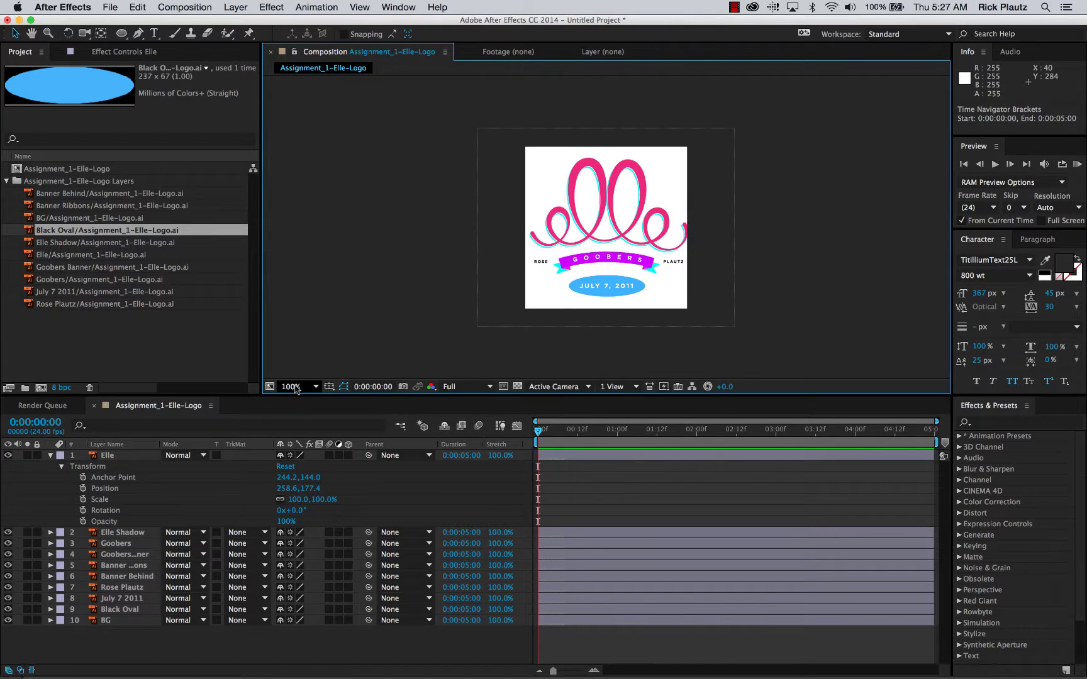
pyautogui.click(302, 386)
pyautogui.click(328, 499)
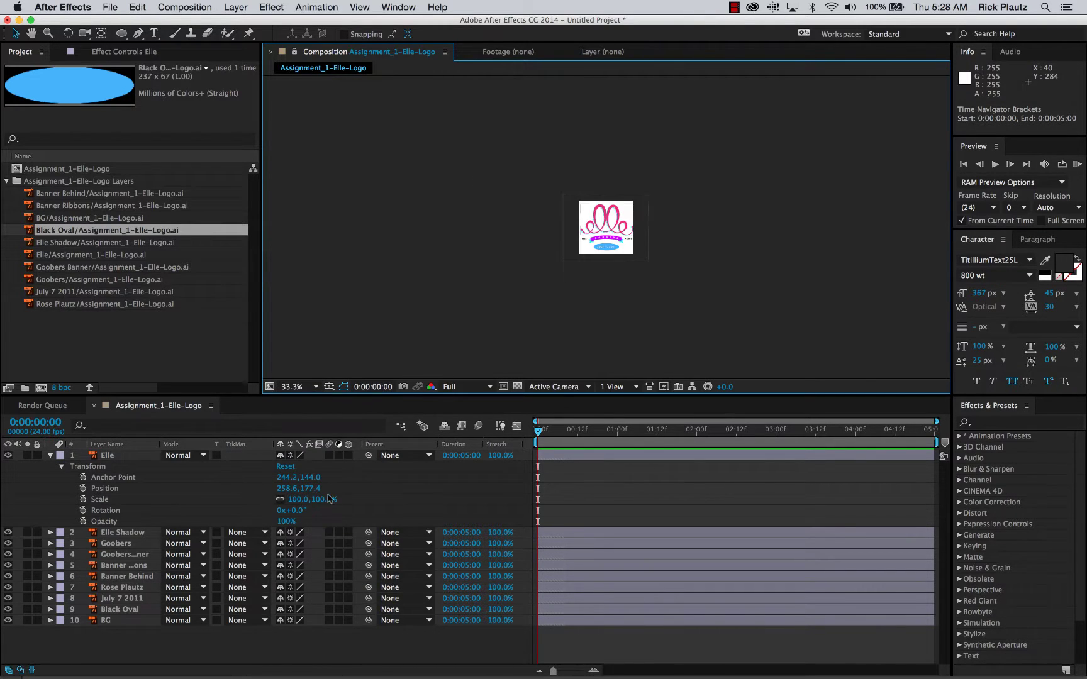
pyautogui.click(326, 387)
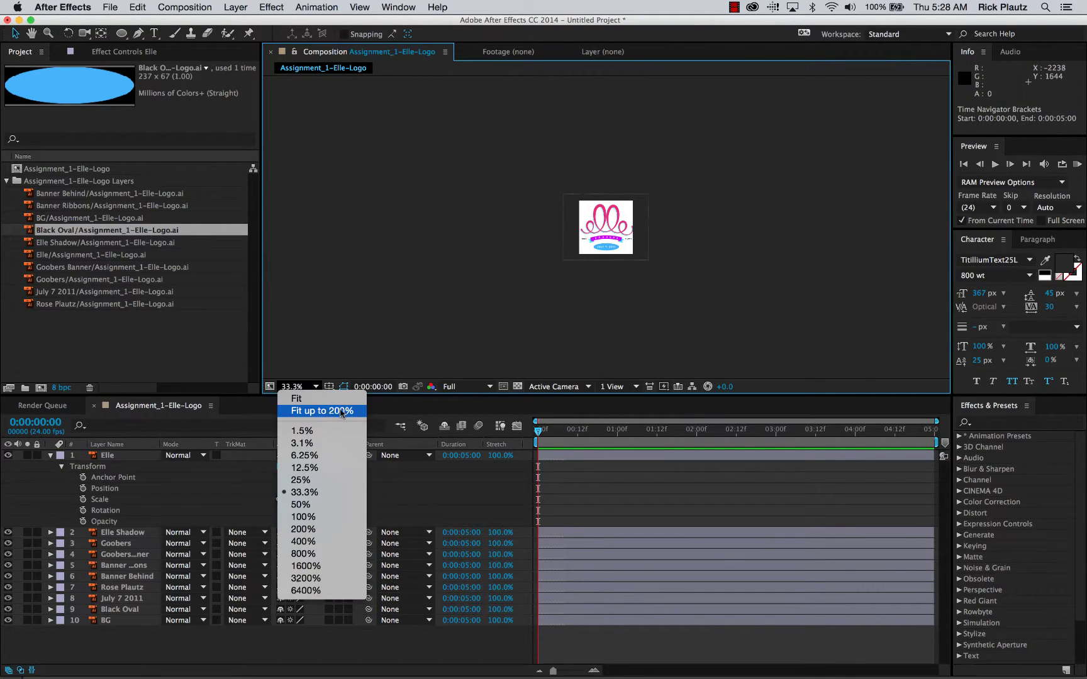
pyautogui.click(308, 412)
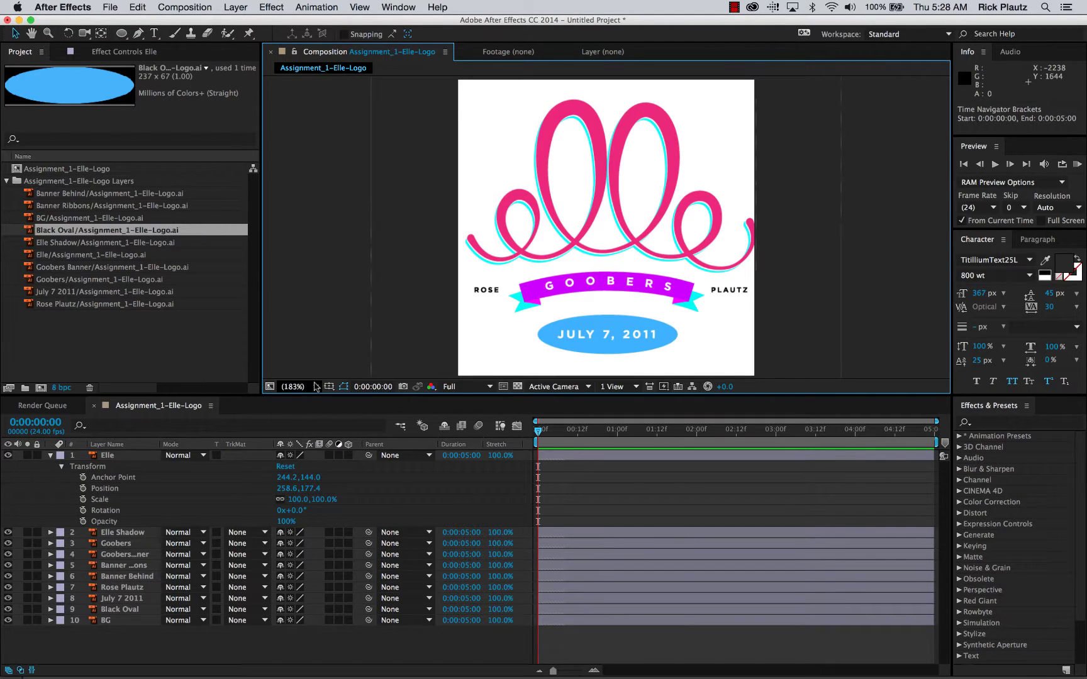
# Step: Try 100% again, settle on Fit up to 200%, and make the viewer panel taller
pyautogui.click(315, 386)
pyautogui.click(316, 397)
pyautogui.click(315, 386)
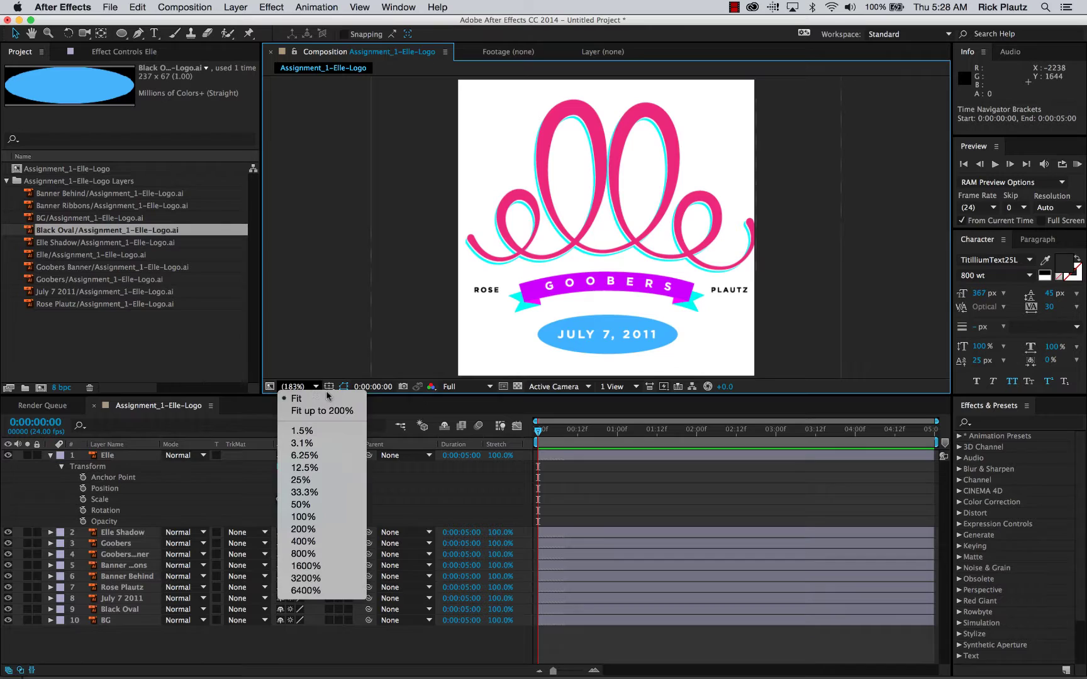
pyautogui.click(315, 517)
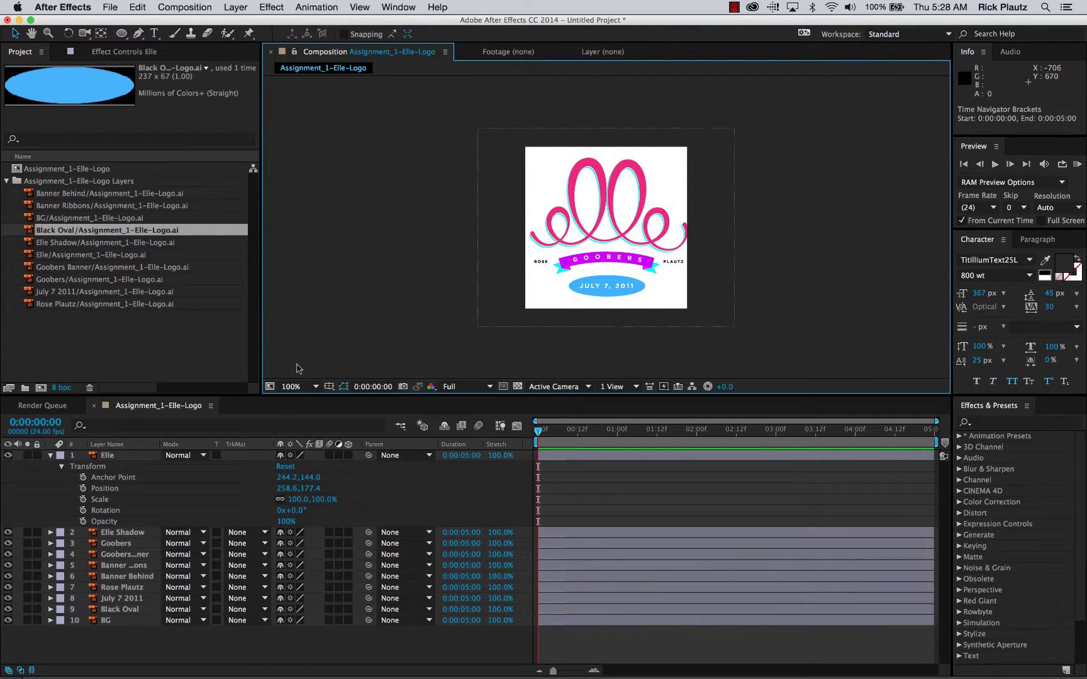
pyautogui.click(302, 387)
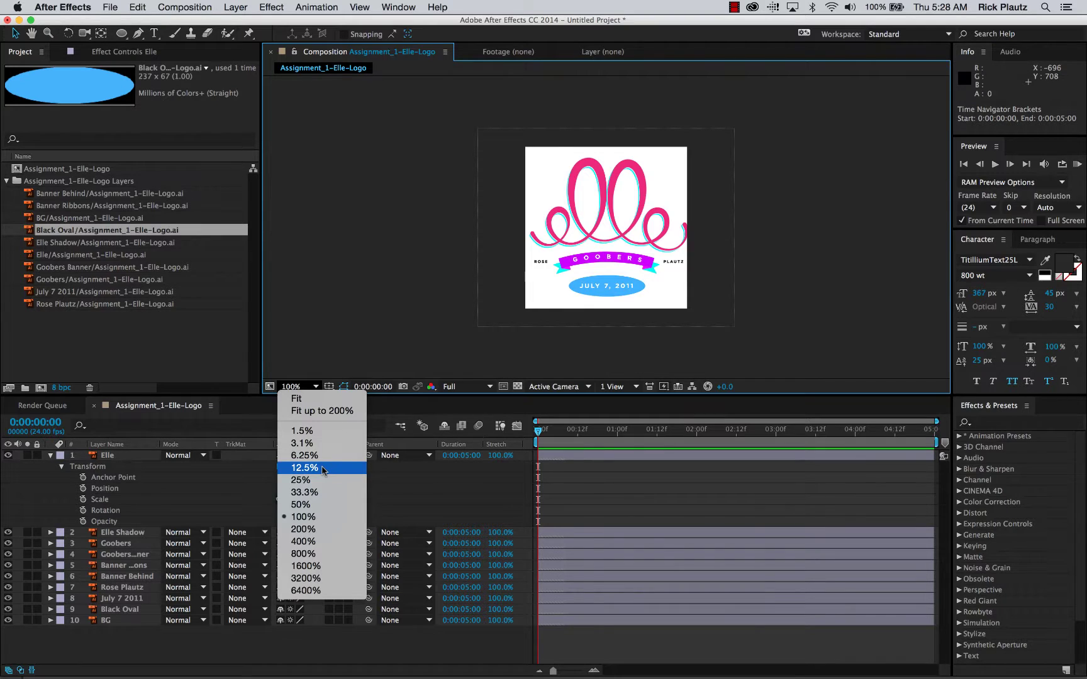
pyautogui.click(332, 412)
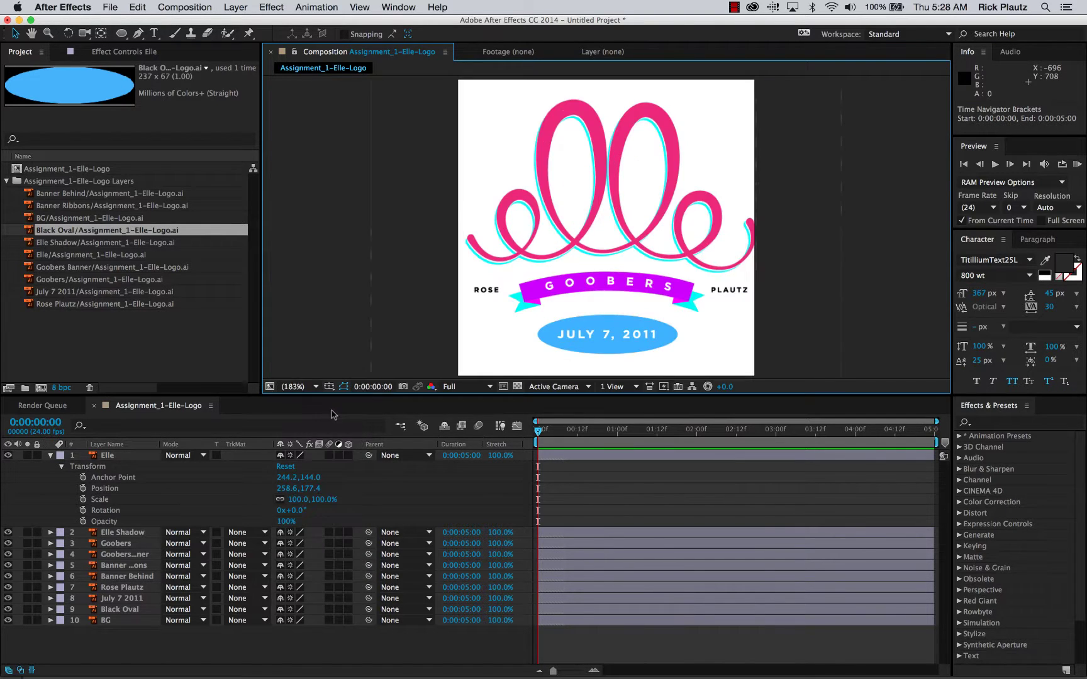
pyautogui.moveTo(516, 396); pyautogui.dragTo(532, 416)
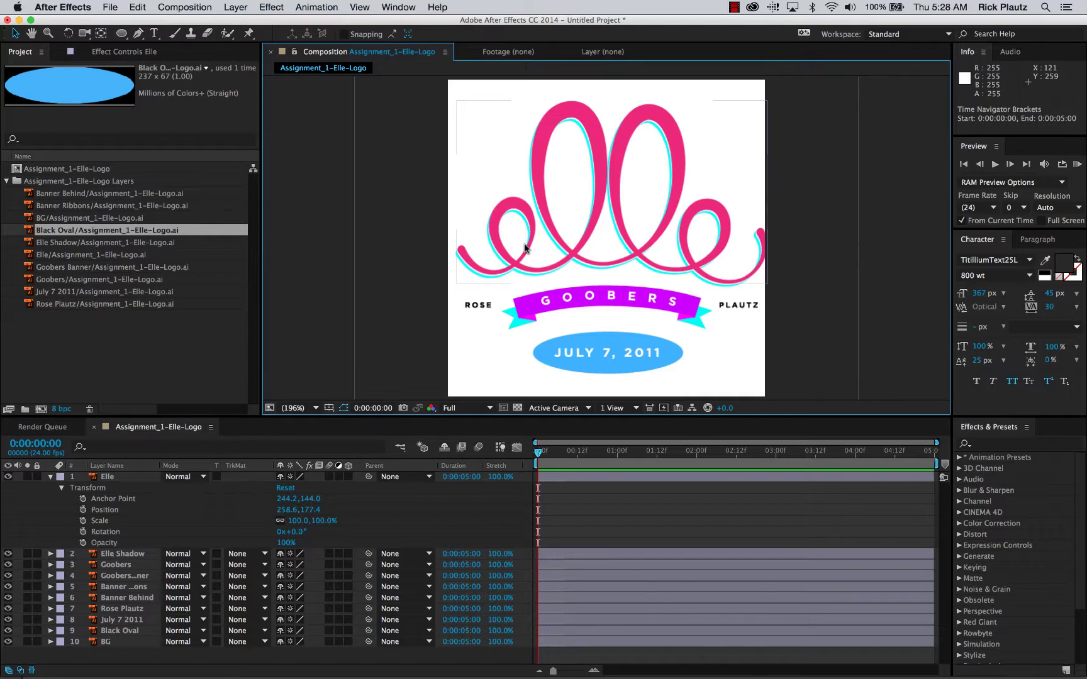
# Step: Toggle maximize on the viewer, Project and Effects panels with tilde, finishing with the Timeline maximized
pyautogui.press('`')
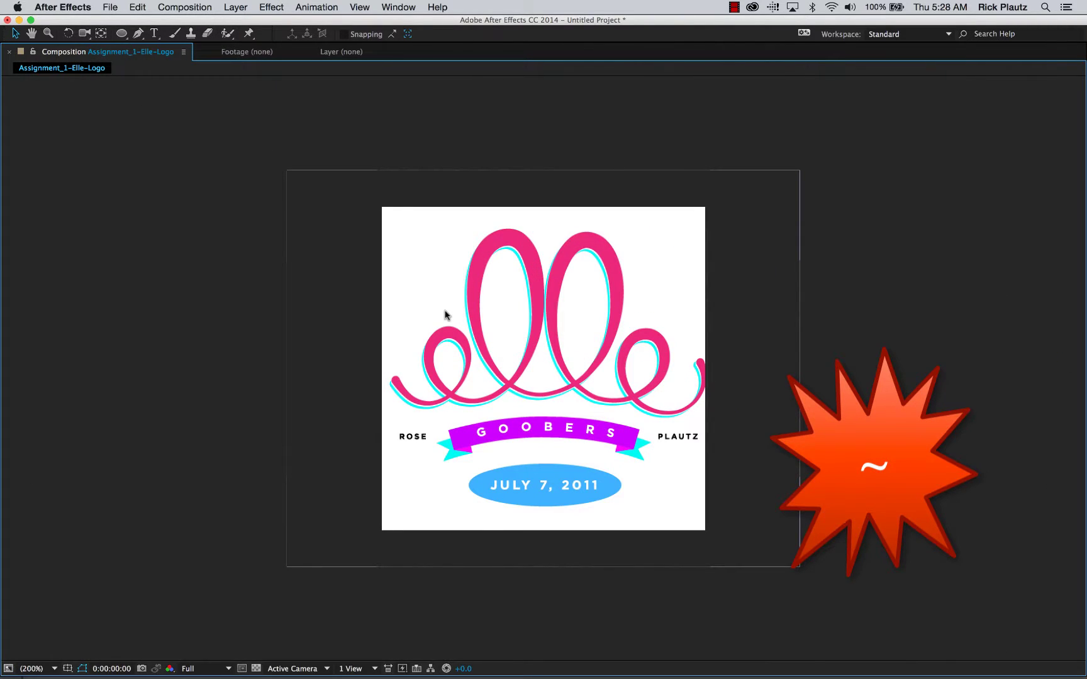
pyautogui.press('`')
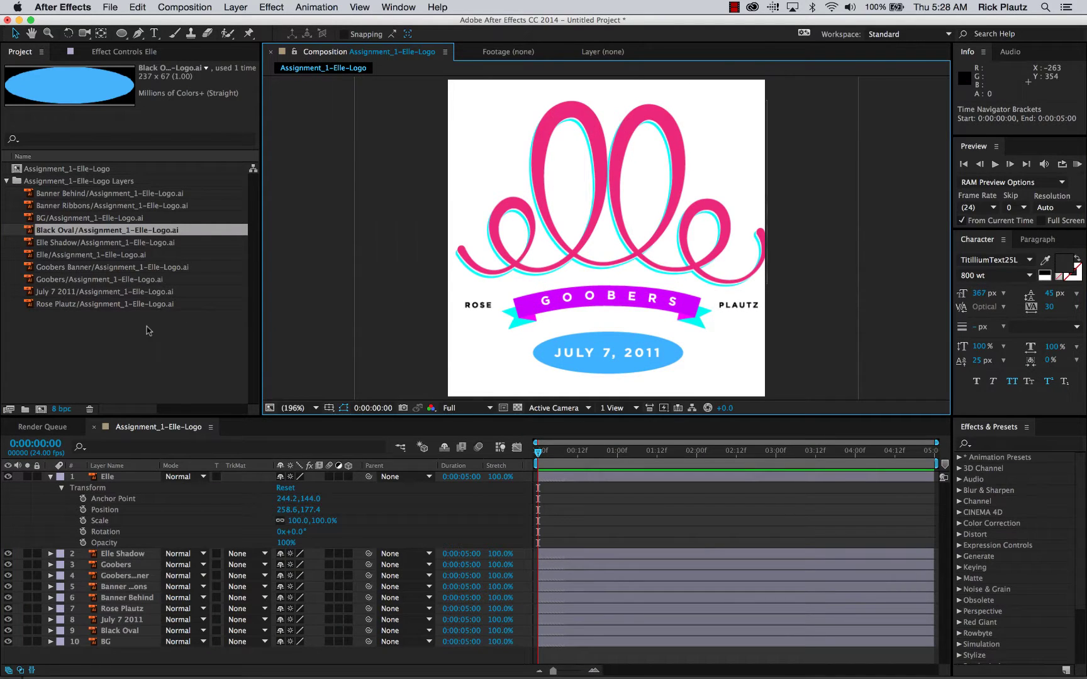
pyautogui.press('`')
pyautogui.press('`')
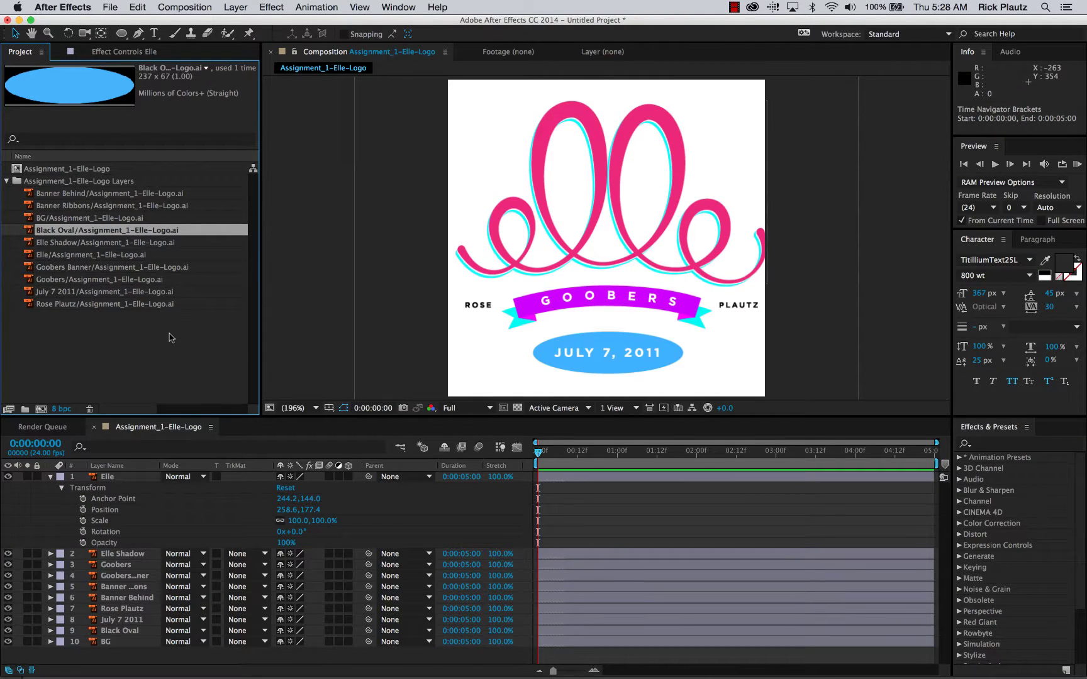
pyautogui.press('`')
pyautogui.press('`')
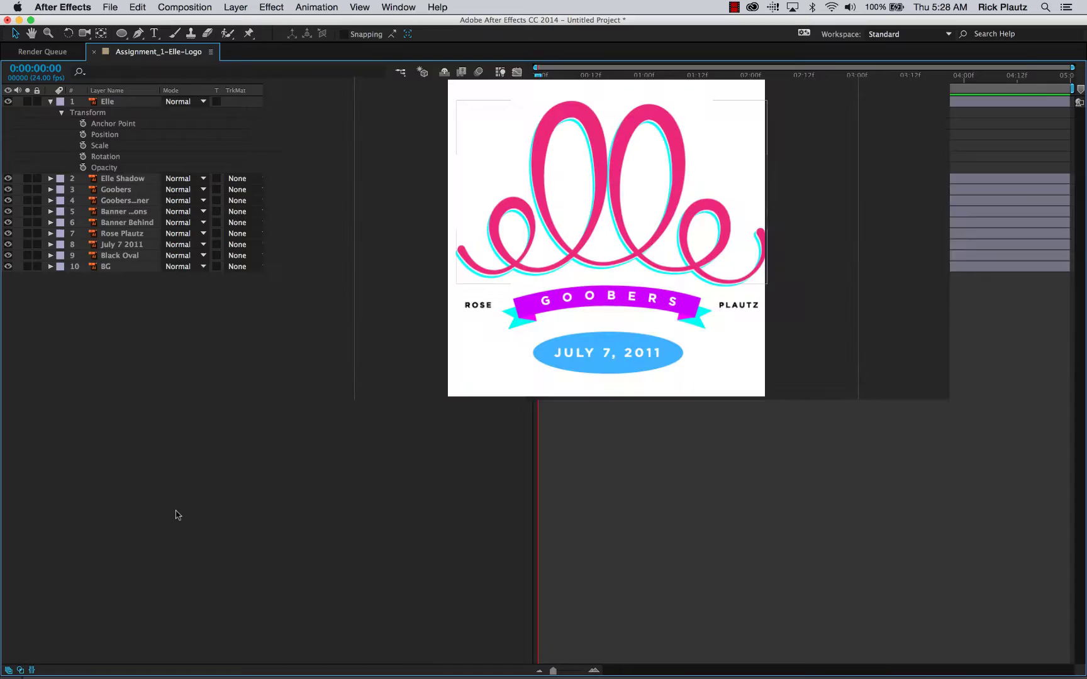
pyautogui.press('`')
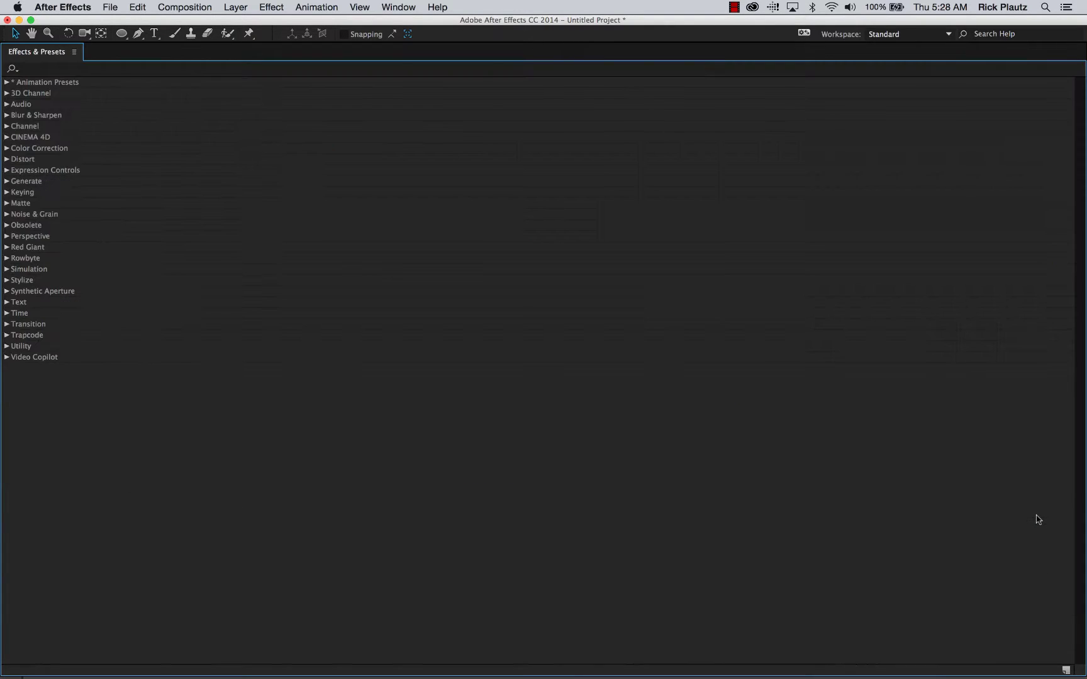
pyautogui.press('`')
pyautogui.press('`')
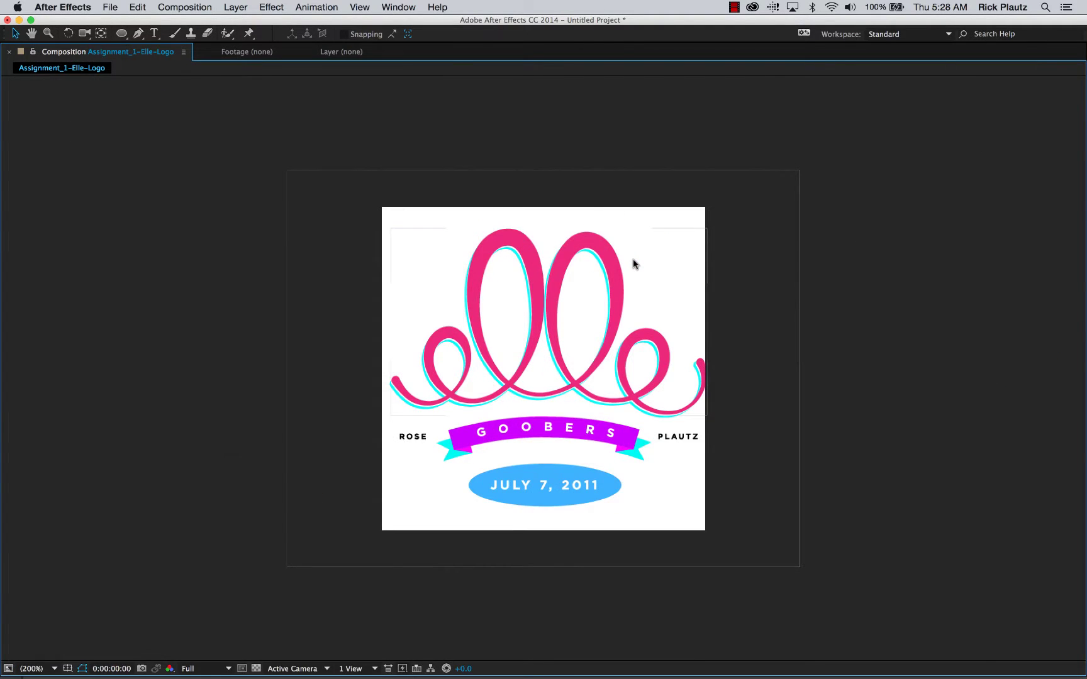
pyautogui.press('`')
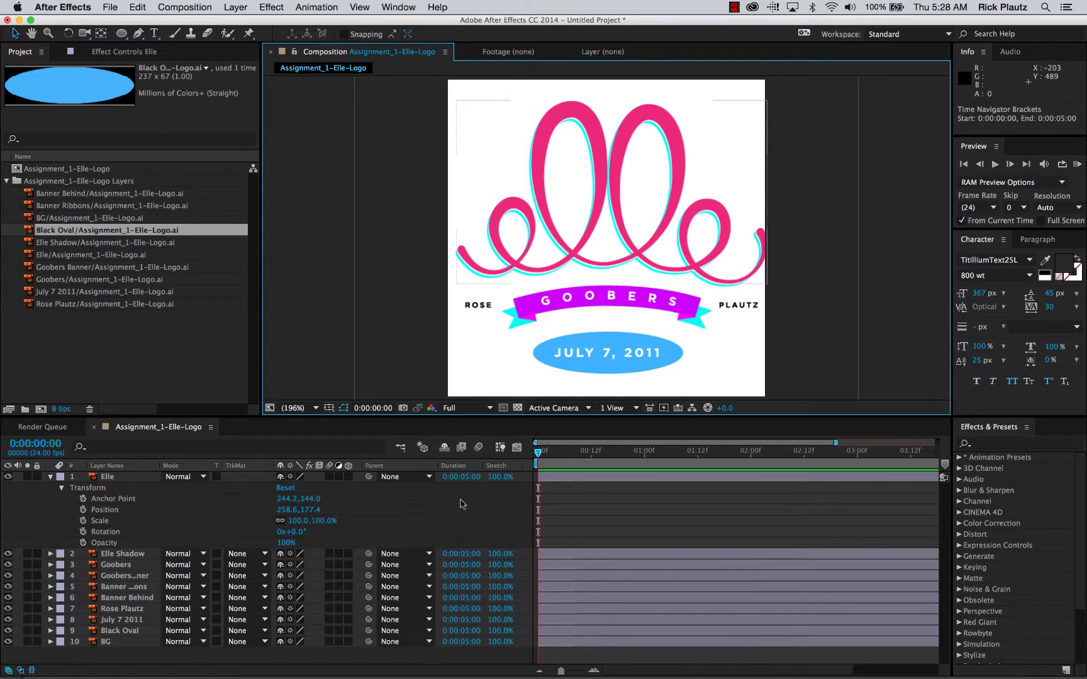
pyautogui.press('`')
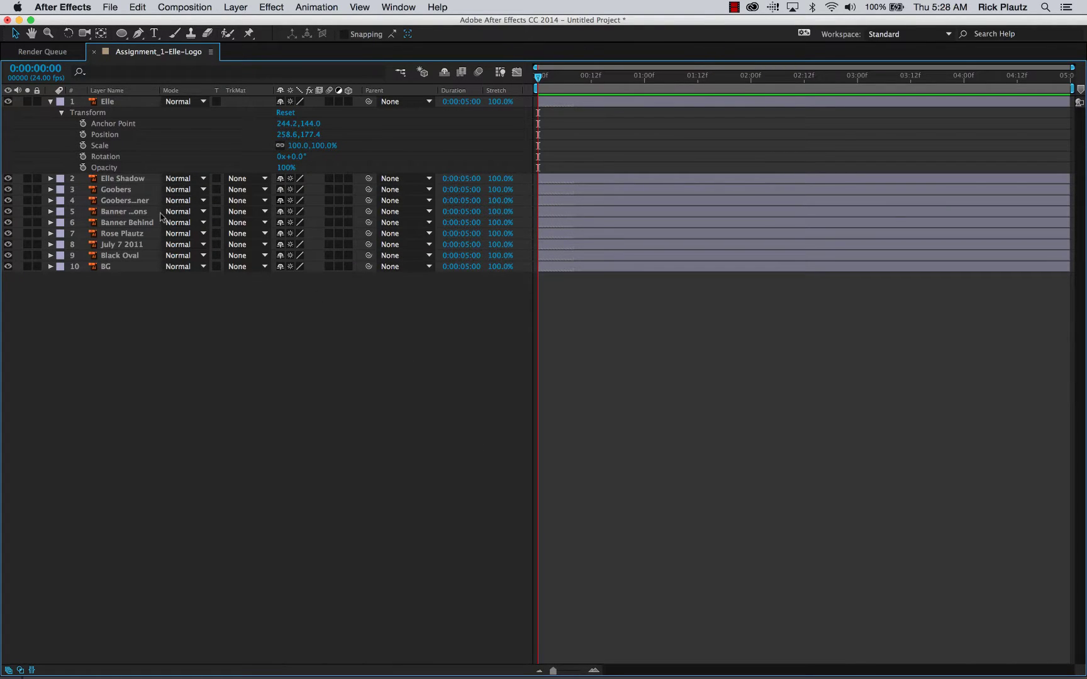
# Step: Twirl open layers 2–10 and their Transform groups, then restore the standard panel layout
pyautogui.click(113, 180)
pyautogui.keyDown('shift'); pyautogui.click(115, 272); pyautogui.keyUp('shift')
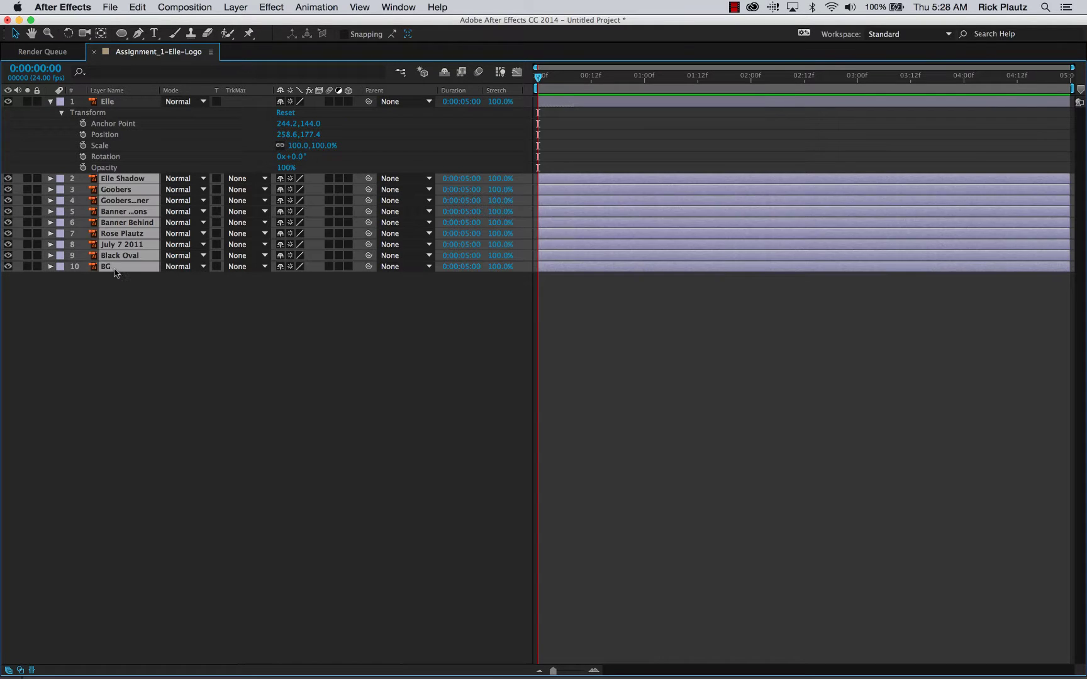
pyautogui.click(52, 267)
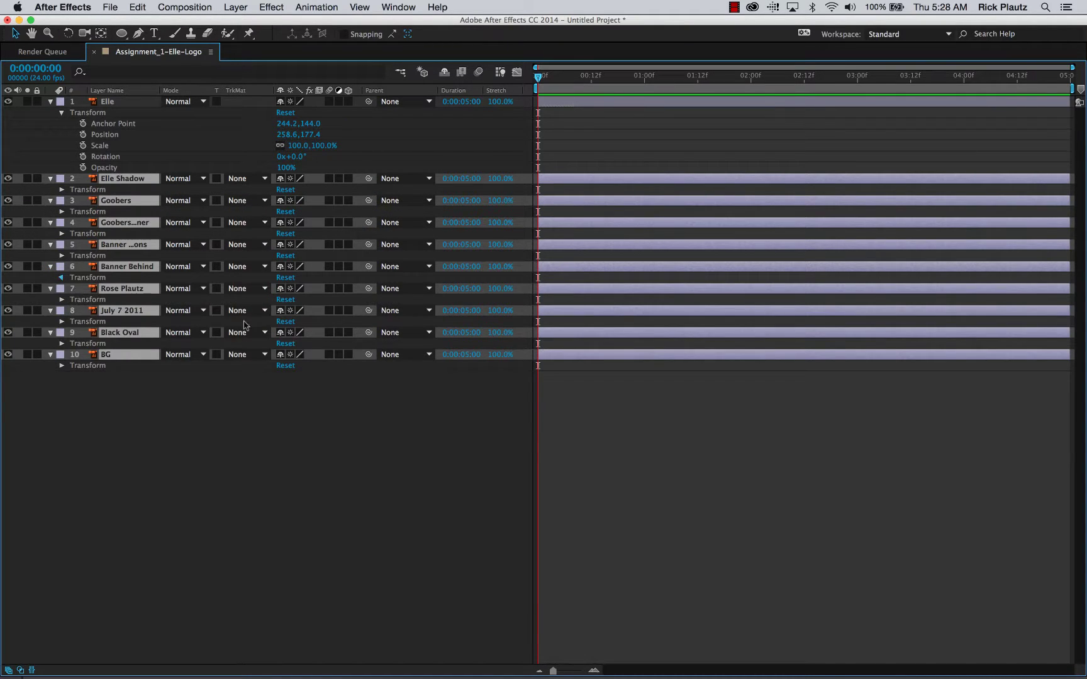
pyautogui.click(61, 256)
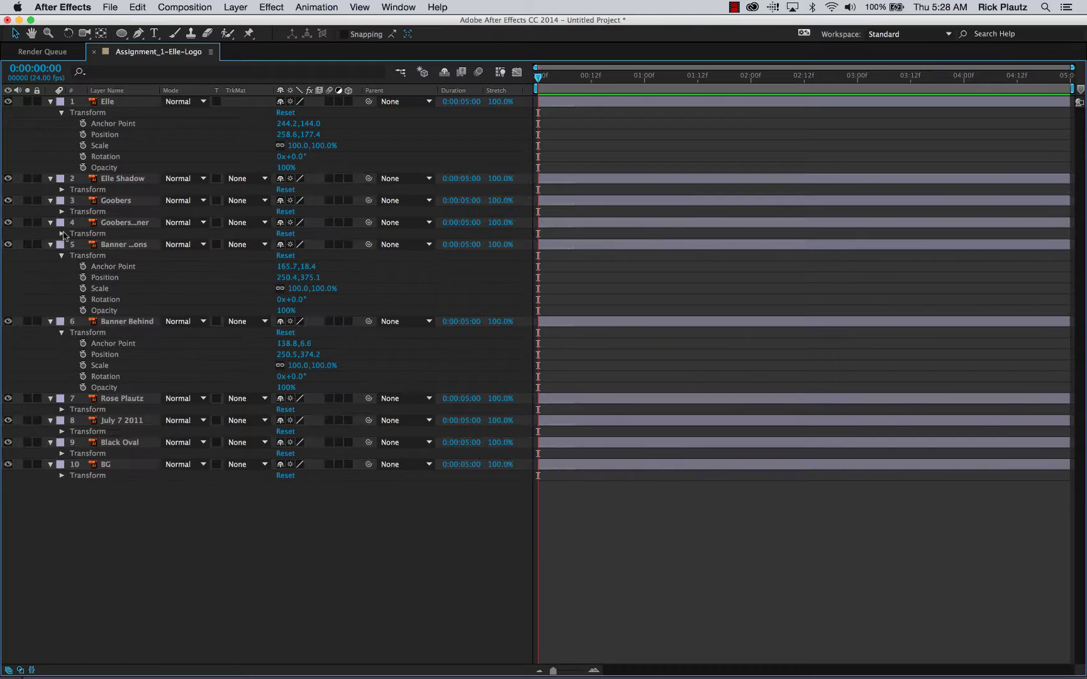
pyautogui.click(63, 233)
pyautogui.click(61, 212)
pyautogui.click(62, 190)
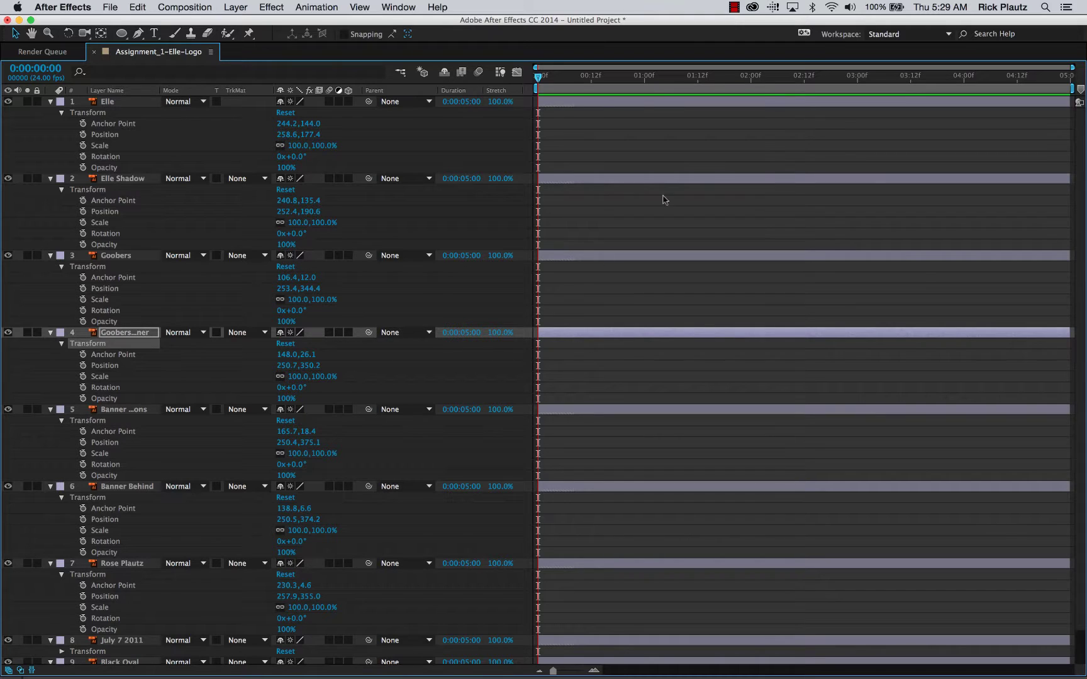
pyautogui.press('`')
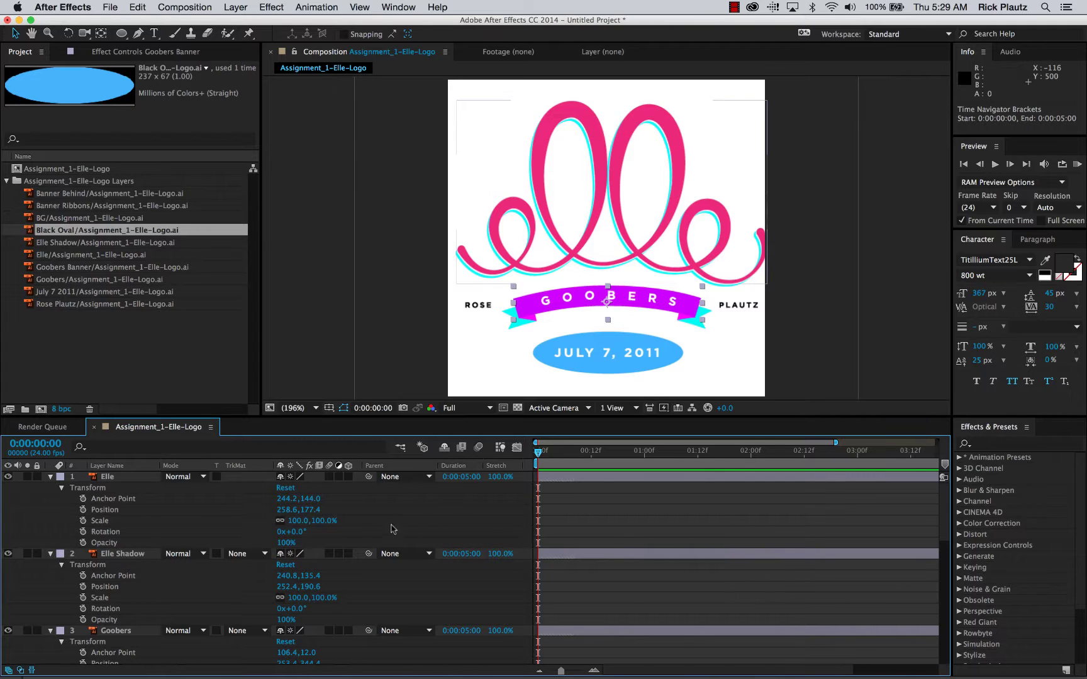
pyautogui.press('`')
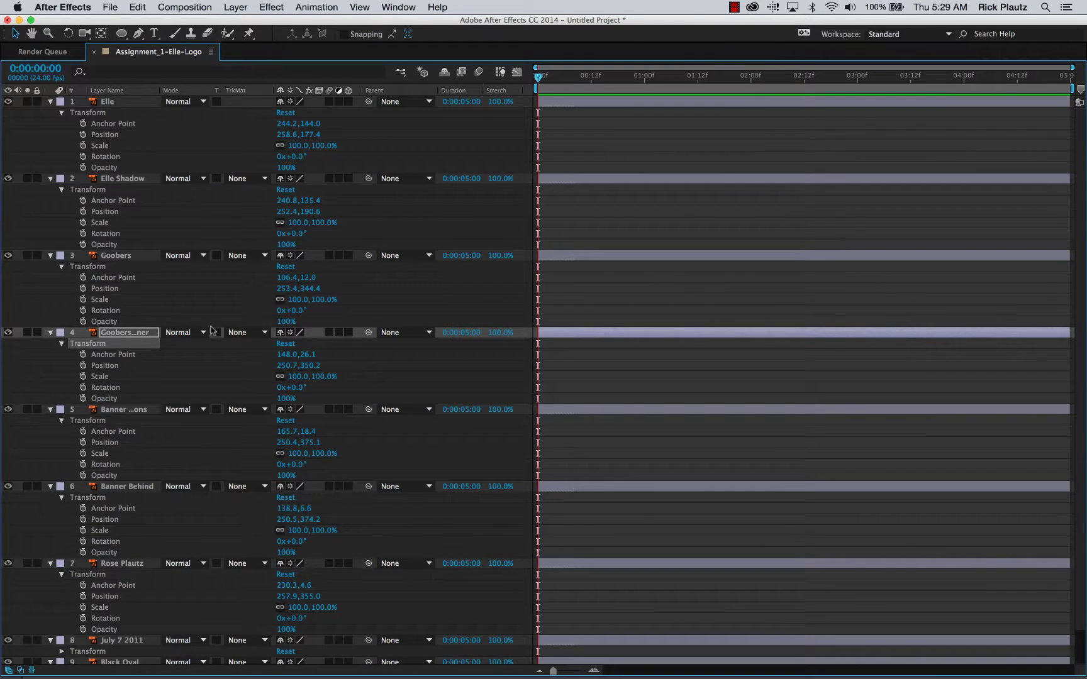
pyautogui.press('`')
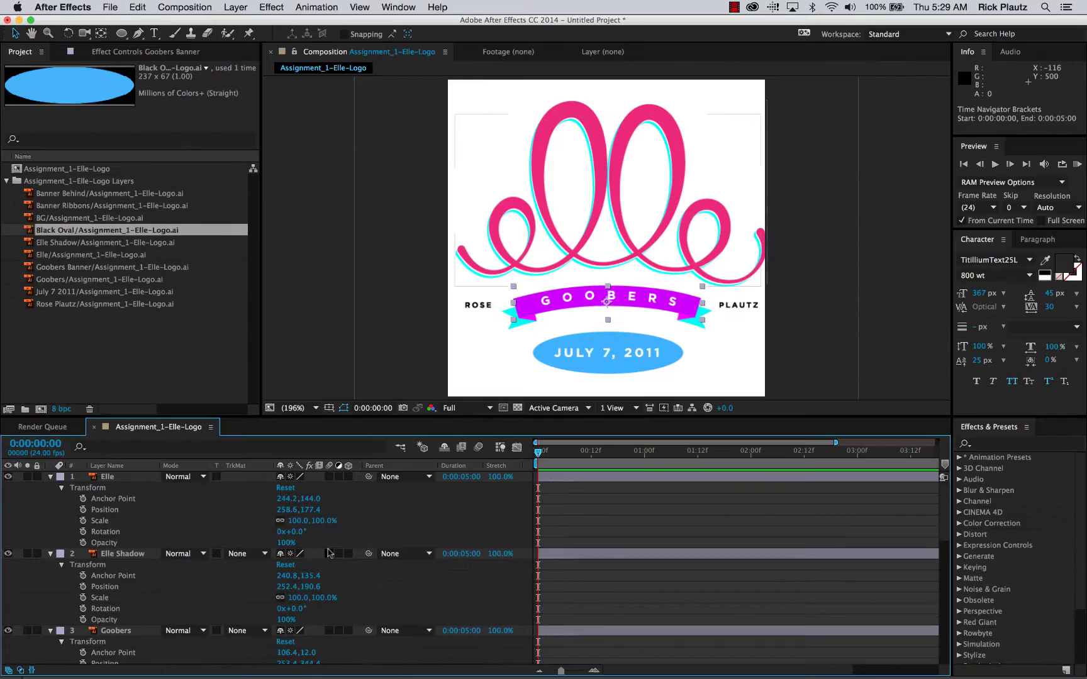
pyautogui.press('`')
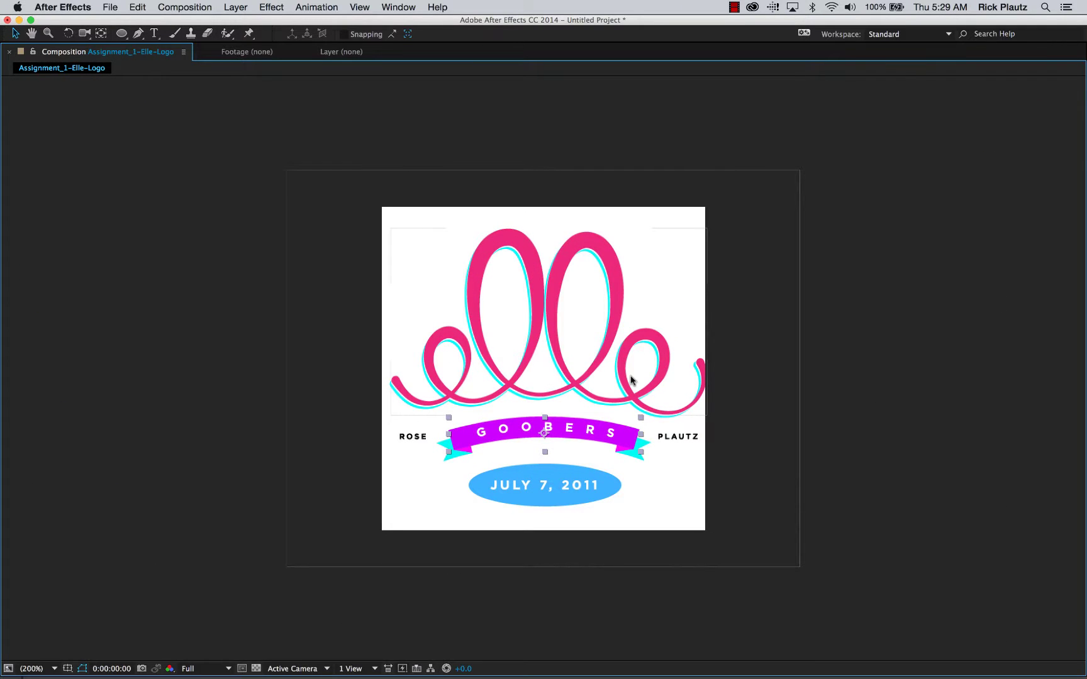
pyautogui.press('`')
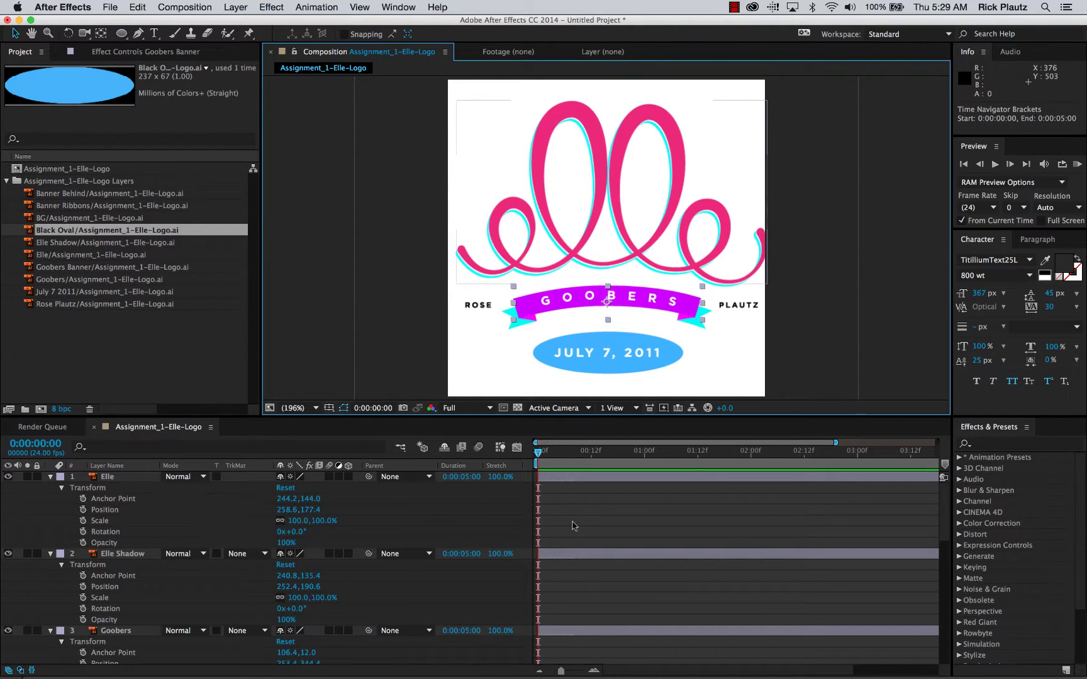
pyautogui.click(149, 427)
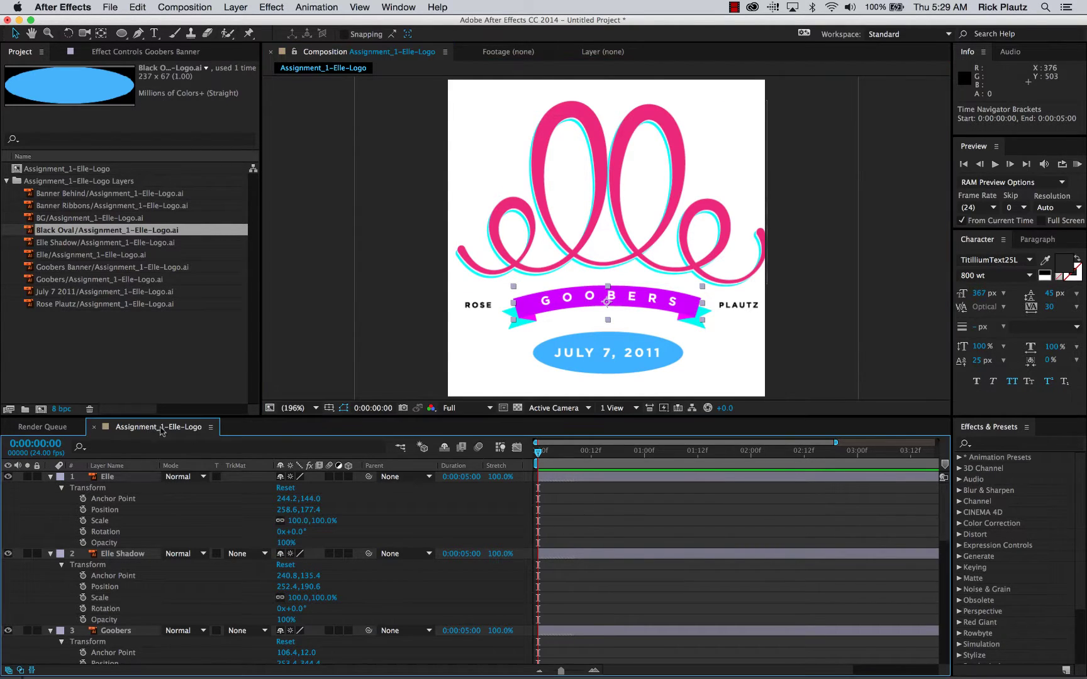